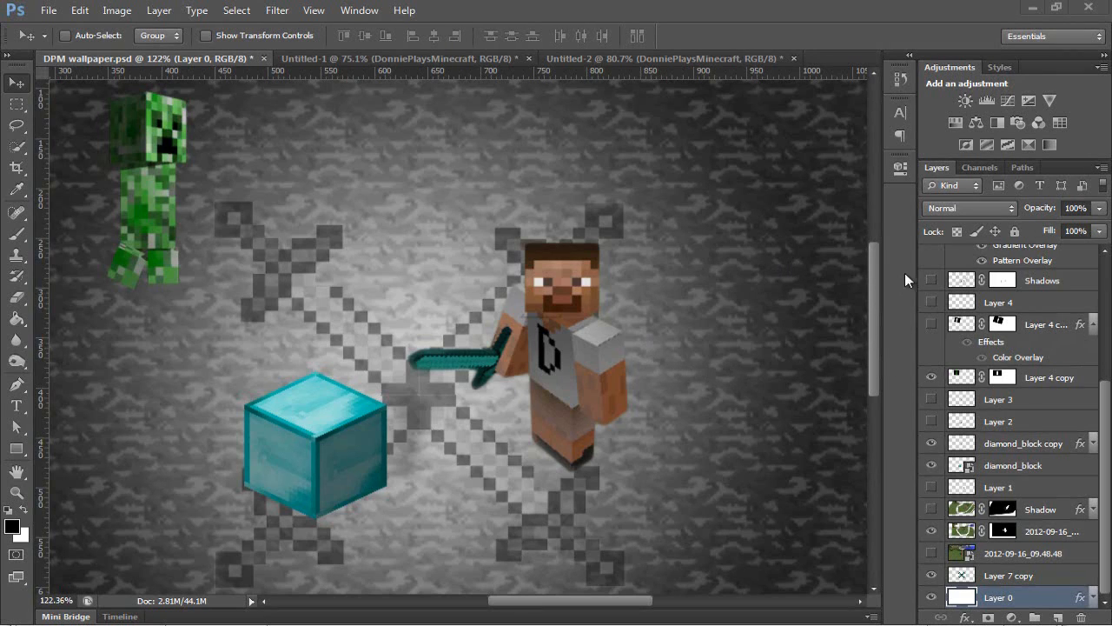
Toggle the Shadows layer's visibility to compare the creeper, diamond block and character with and without their ground shadows.
click(931, 281)
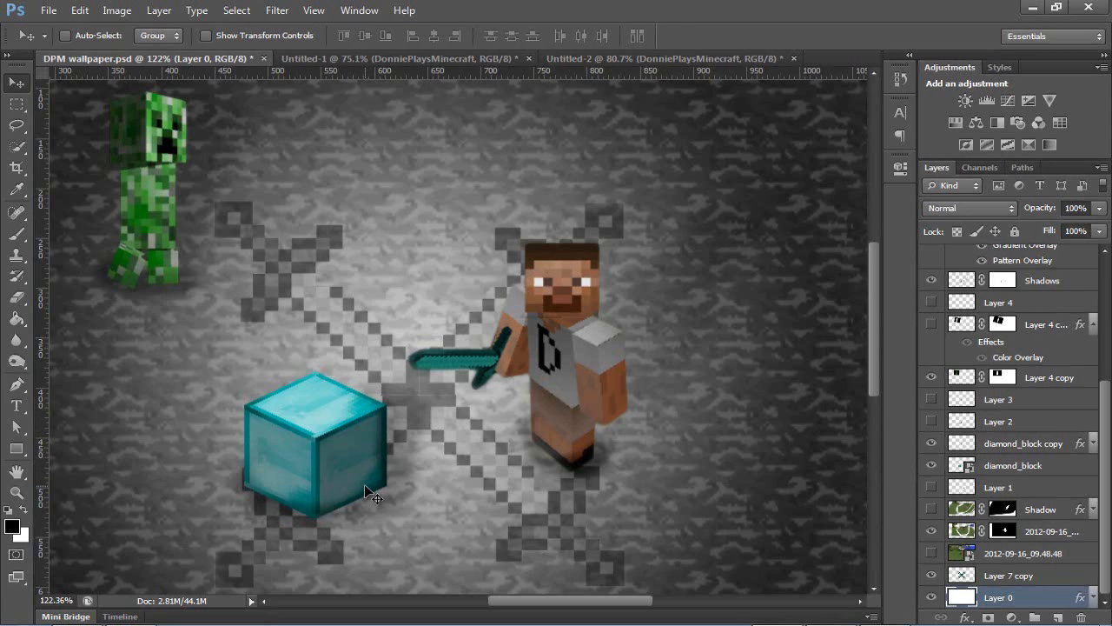
scroll(439, 412, down, 5)
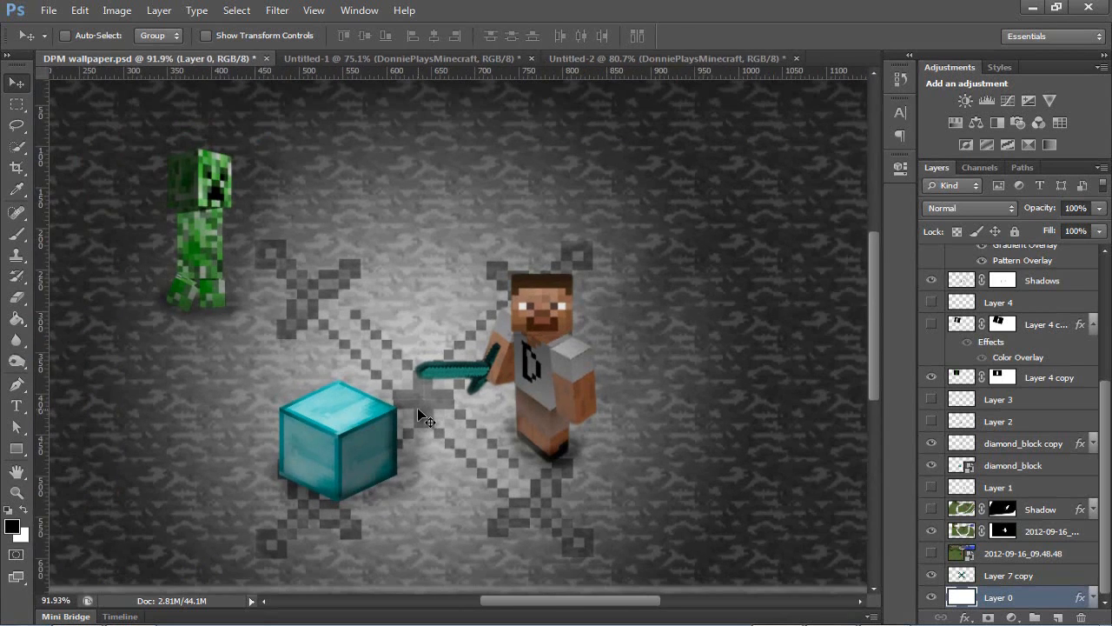
scroll(305, 419, down, 1)
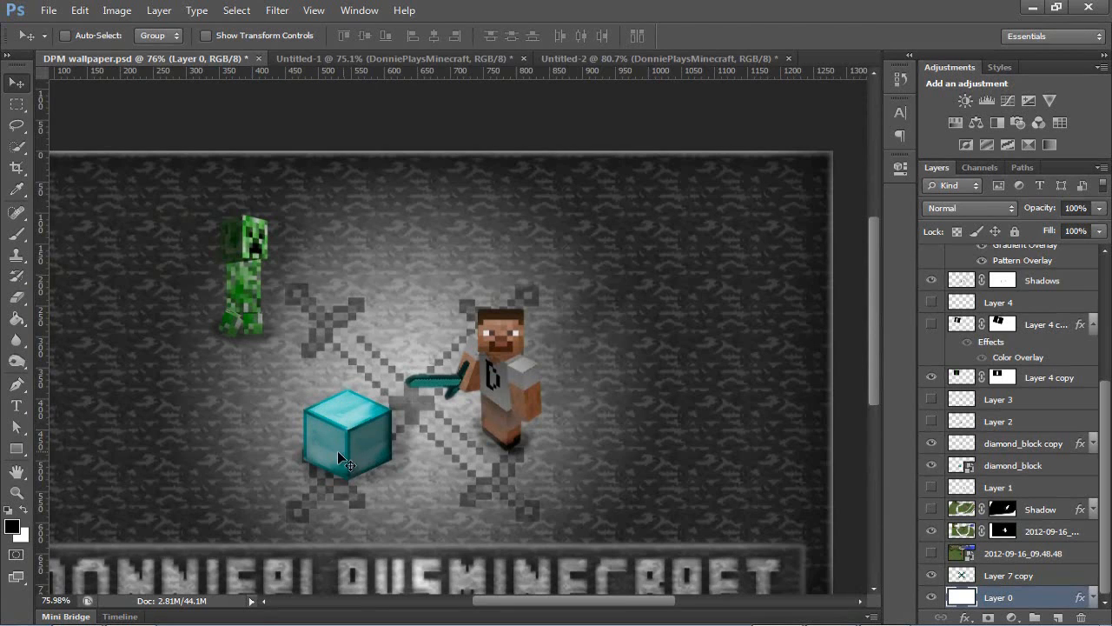
scroll(324, 447, up, 4)
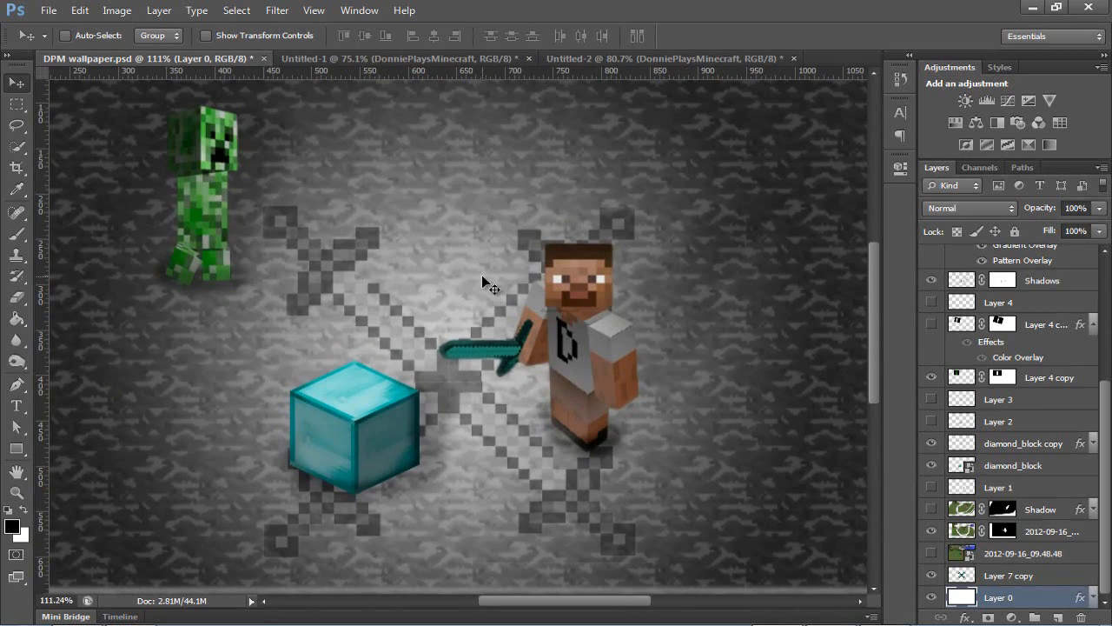
drag(878, 371, 877, 375)
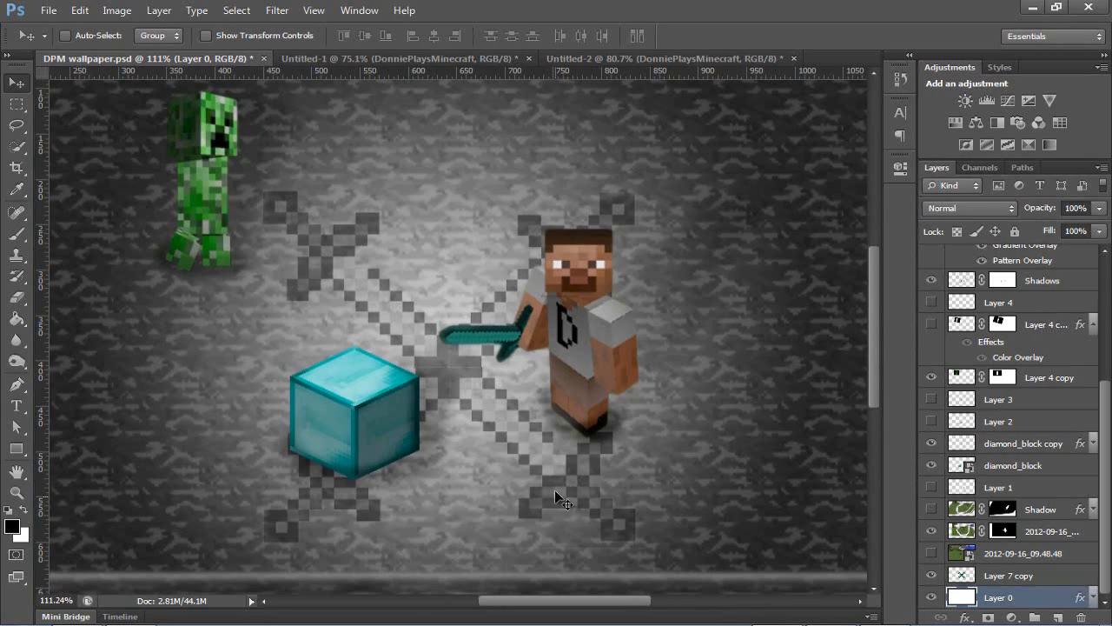
click(933, 281)
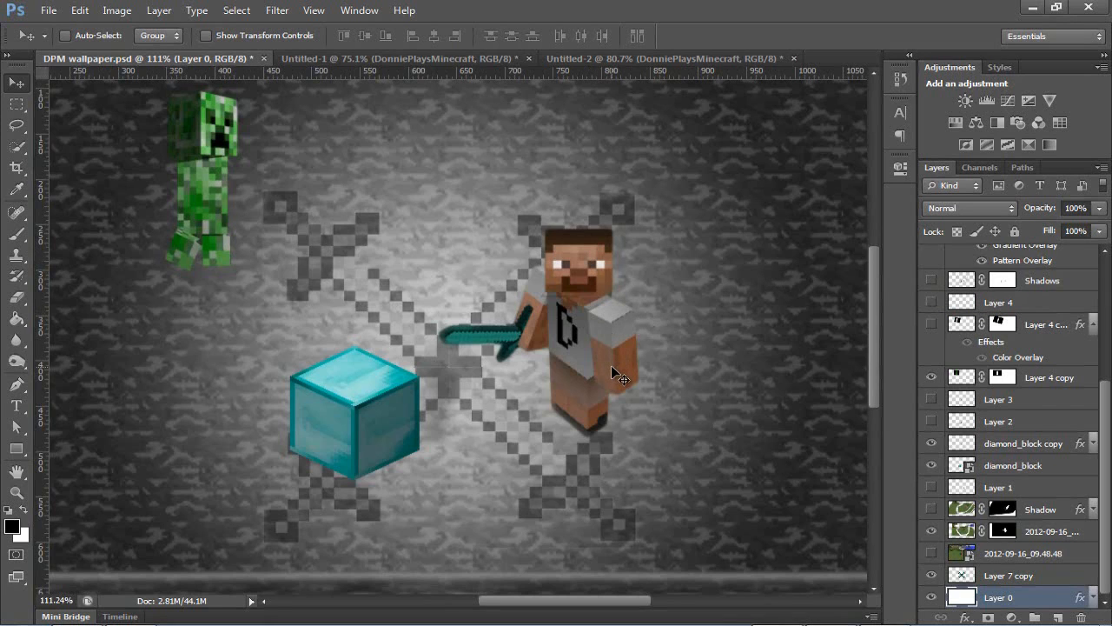
click(931, 281)
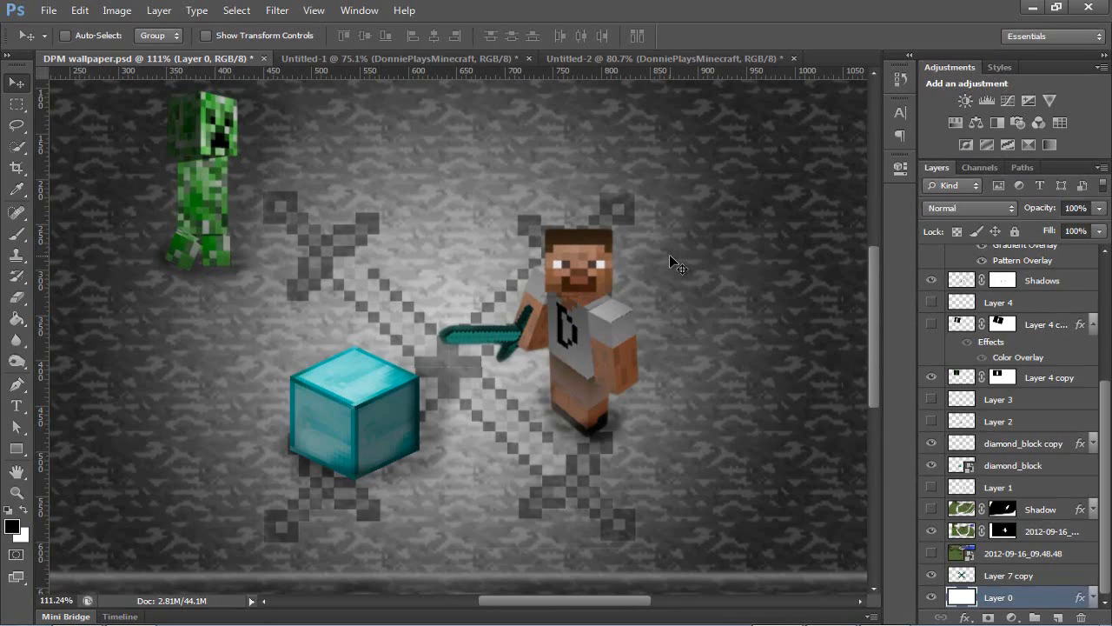
scroll(546, 331, down, 1)
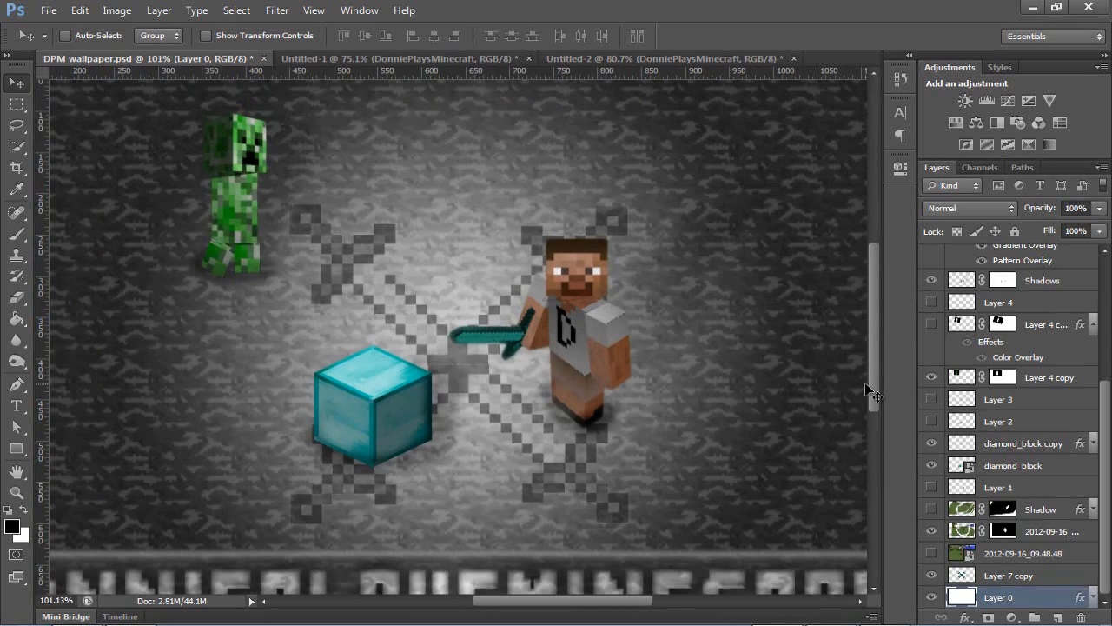
scroll(867, 382, up, 1)
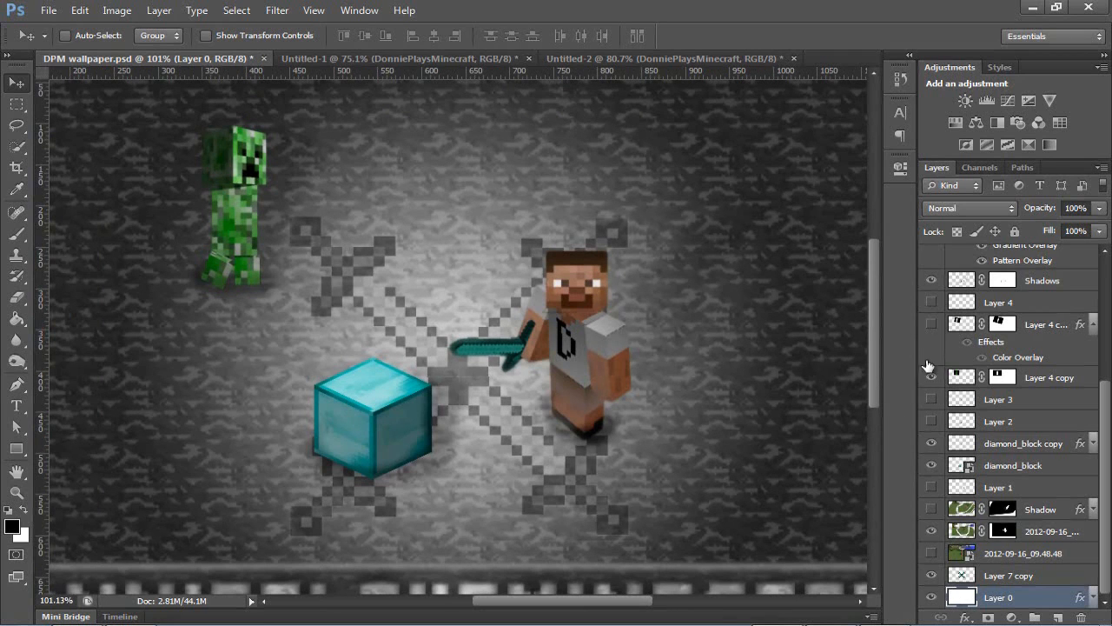
Hide the Shadows layer and create a new empty layer above it, ready for painting with the Brush tool.
click(1030, 285)
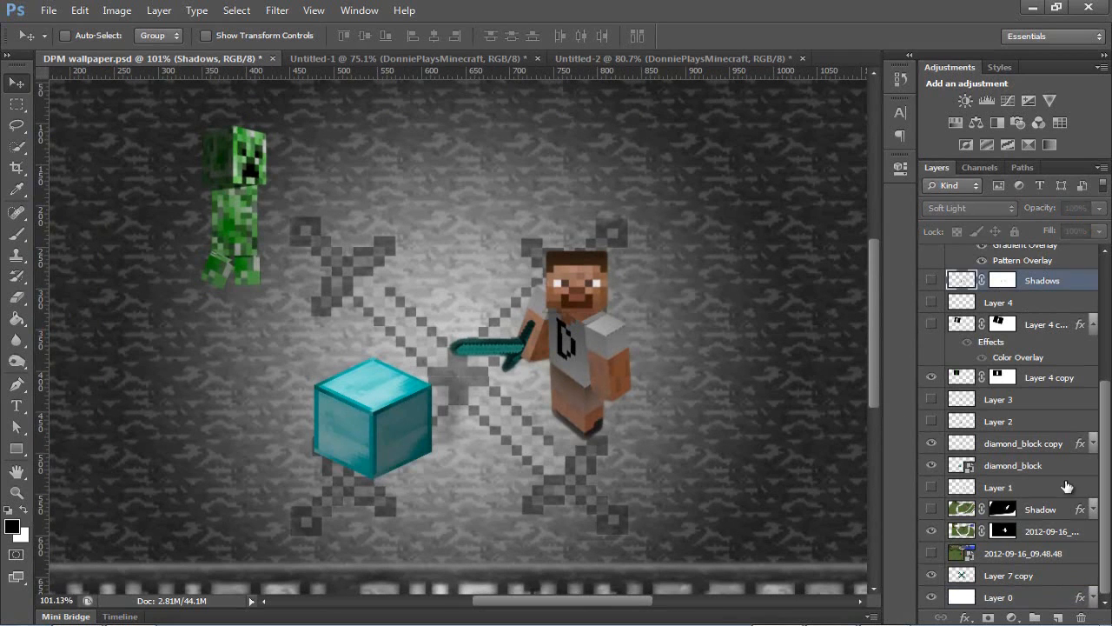
click(1058, 617)
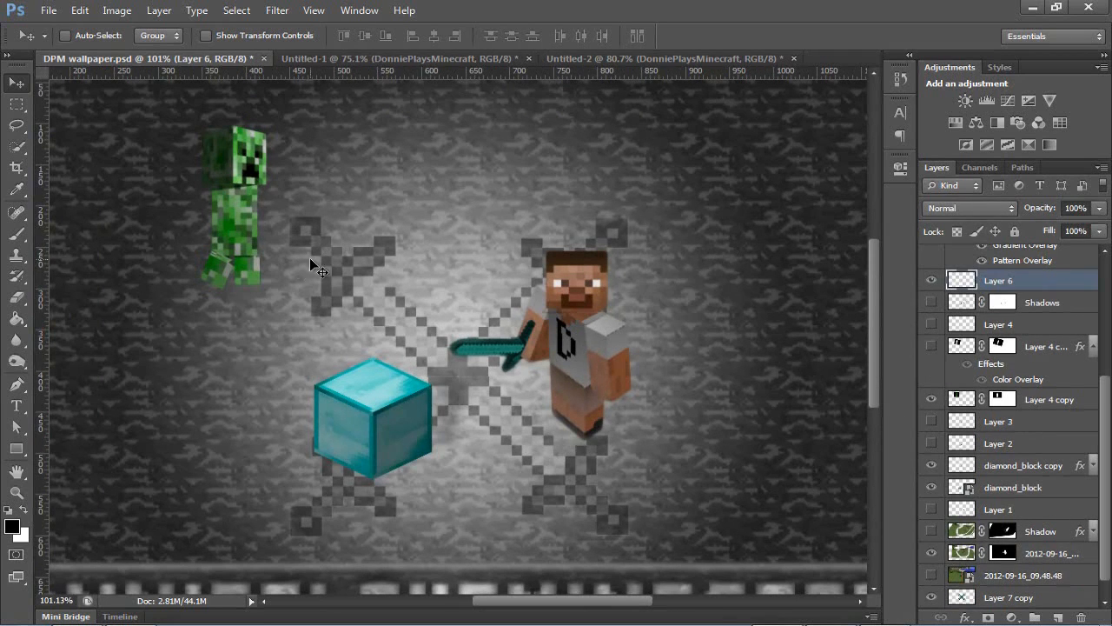
click(17, 235)
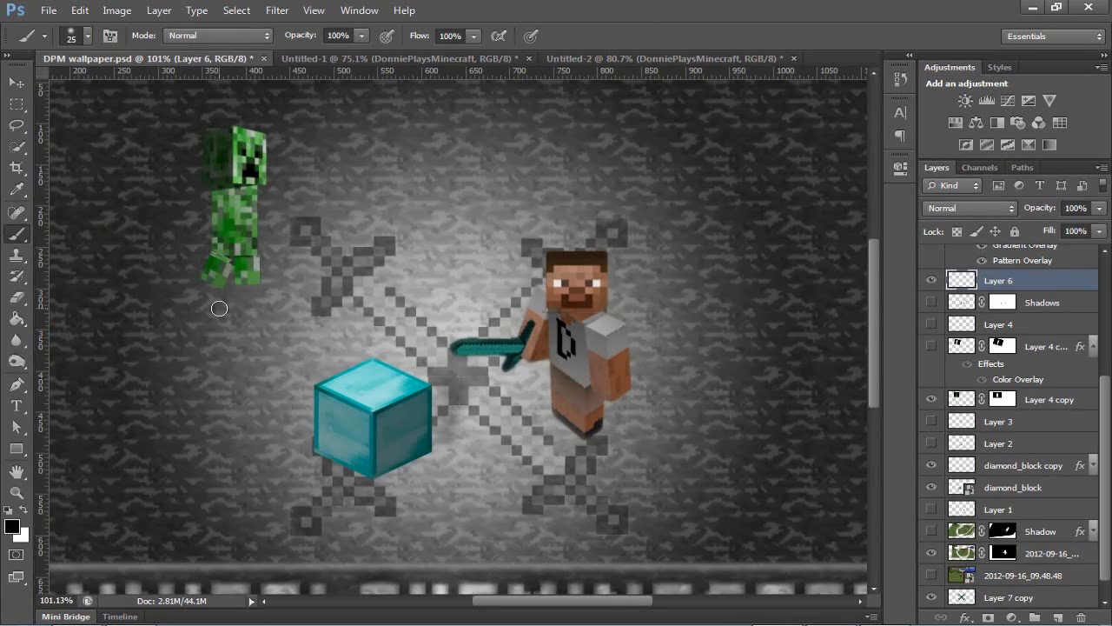
Paint a soft black shadow around the base of the character's feet with a 40 px brush.
scroll(681, 433, up, 3)
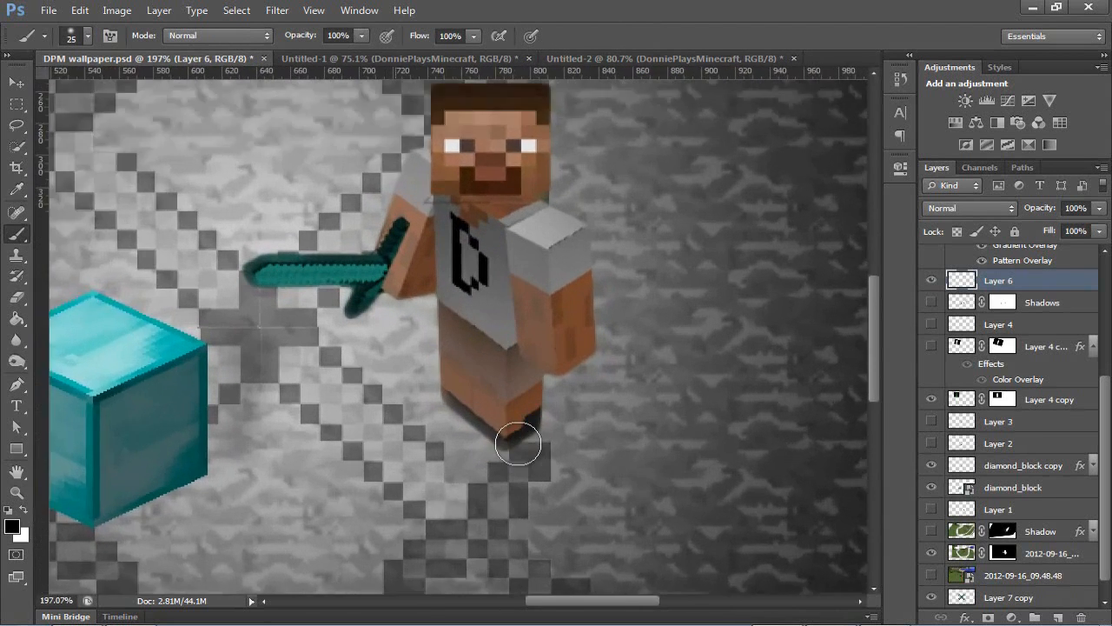
scroll(518, 444, up, 2)
key(bracketright)
key(bracketright)
key(bracketright)
drag(873, 379, 873, 387)
mouse_move(416, 351)
mouse_down()
mouse_move(422, 374)
mouse_move(461, 391)
mouse_move(530, 407)
mouse_move(578, 401)
mouse_up()
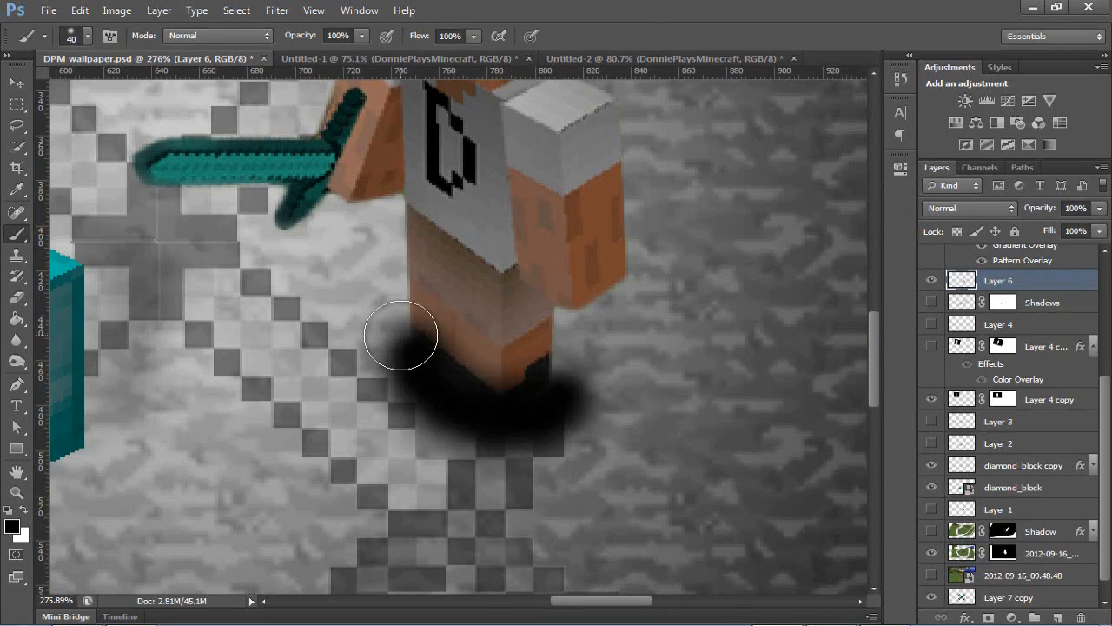
click(403, 336)
Paint a soft black shadow beside and beneath the creeper's feet with the 40 px brush.
scroll(322, 396, down, 5)
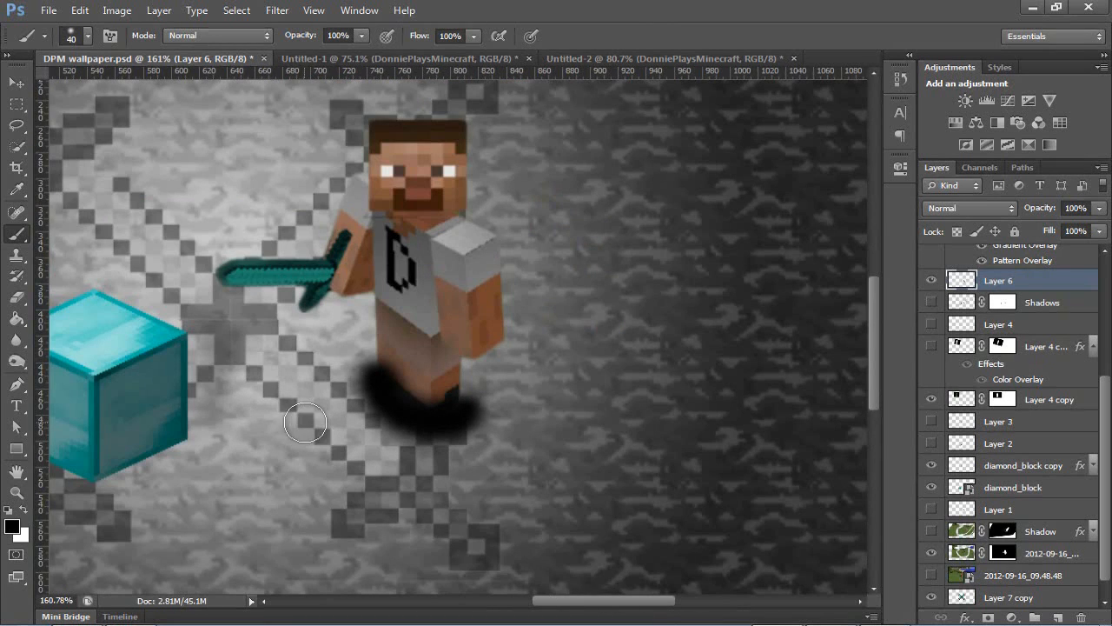
drag(564, 598, 476, 600)
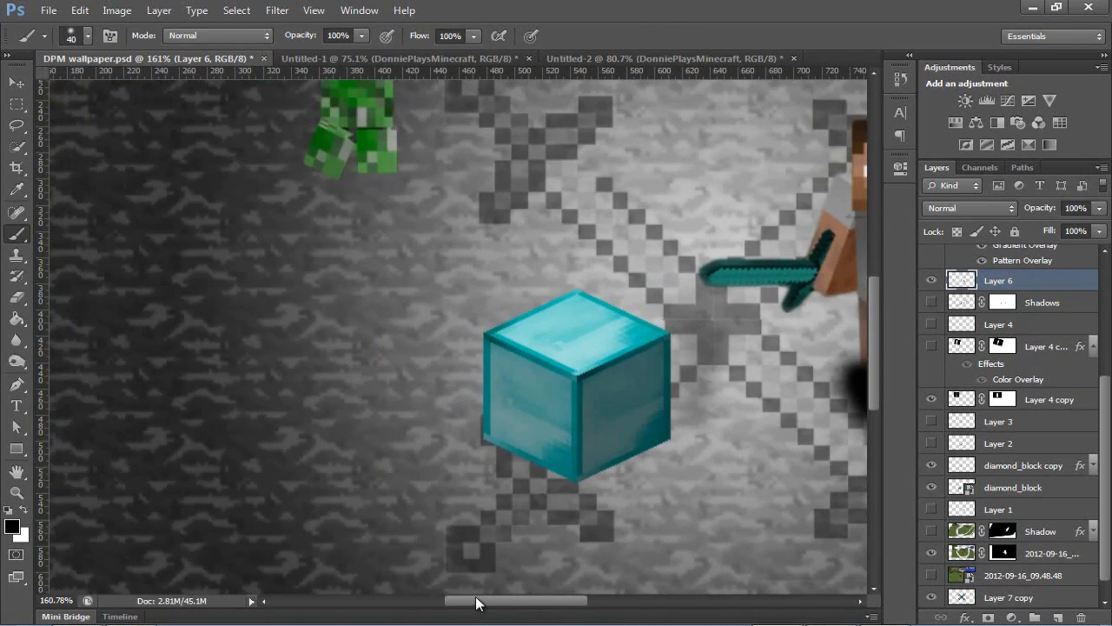
drag(874, 288, 874, 272)
mouse_move(409, 235)
mouse_down()
mouse_move(377, 241)
mouse_move(397, 248)
mouse_move(414, 209)
mouse_move(387, 248)
mouse_move(362, 249)
mouse_move(412, 231)
mouse_up()
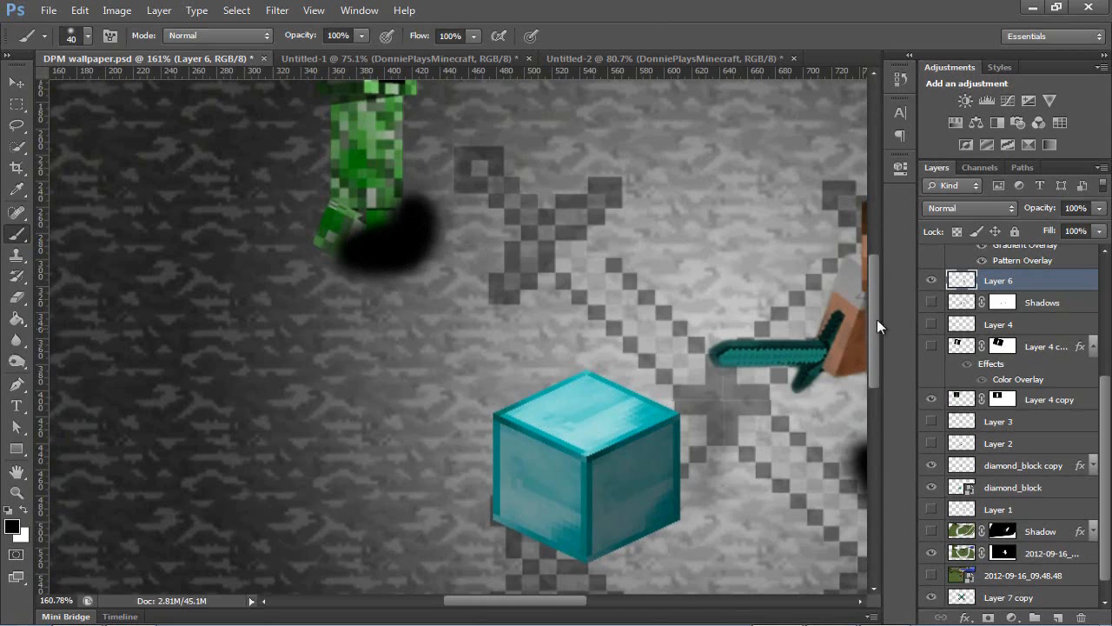
Paint a broad black shadow along the lower right edge of the diamond block with the 40 px brush.
mouse_move(868, 319)
mouse_down()
mouse_move(852, 267)
mouse_move(865, 313)
mouse_up()
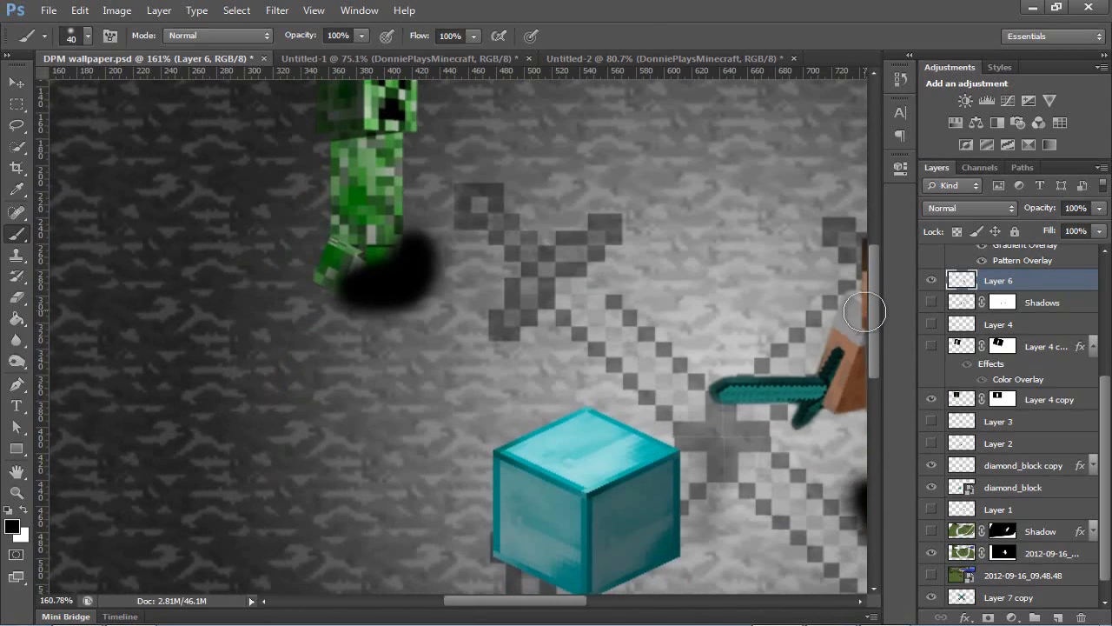
scroll(866, 325, down, 3)
mouse_move(615, 499)
mouse_down()
mouse_move(688, 462)
mouse_move(683, 425)
mouse_move(687, 459)
mouse_move(609, 497)
mouse_up()
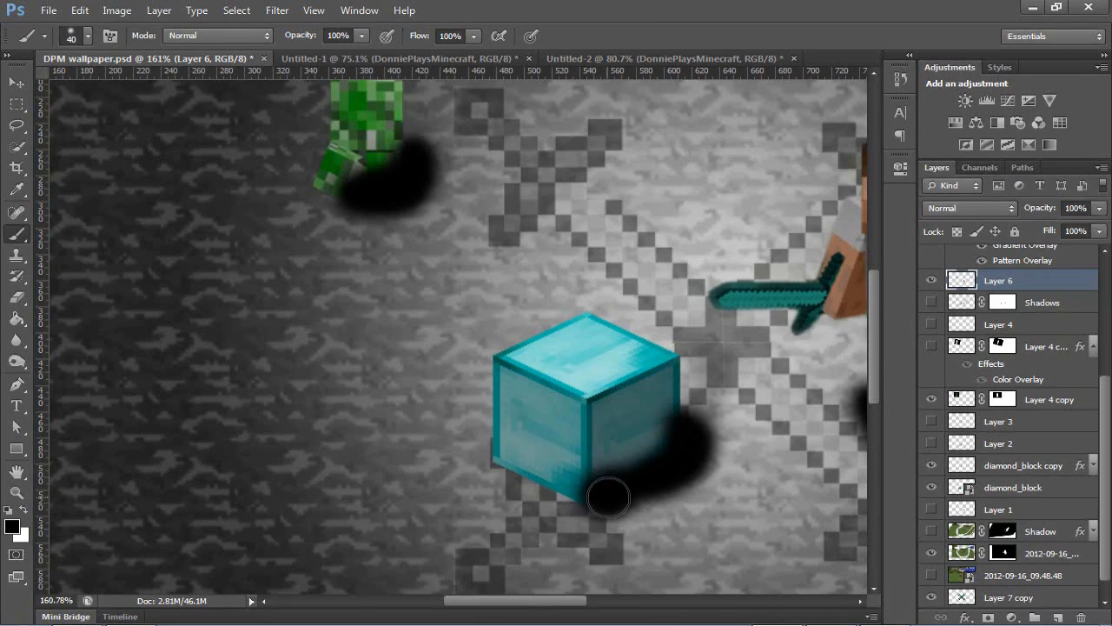
Paint a thin black shadow along the diamond block's lower left edge with a 9 px brush.
key(bracketleft)
key(bracketleft)
key(bracketleft)
scroll(582, 509, up, 14)
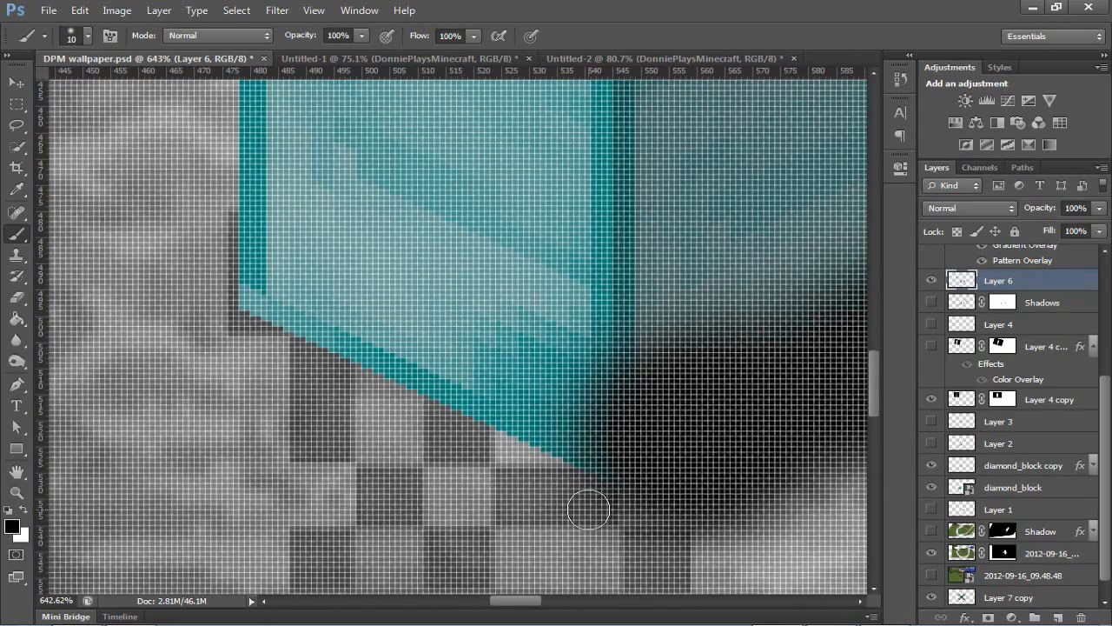
key(bracketleft)
scroll(588, 510, down, 3)
drag(605, 492, 330, 363)
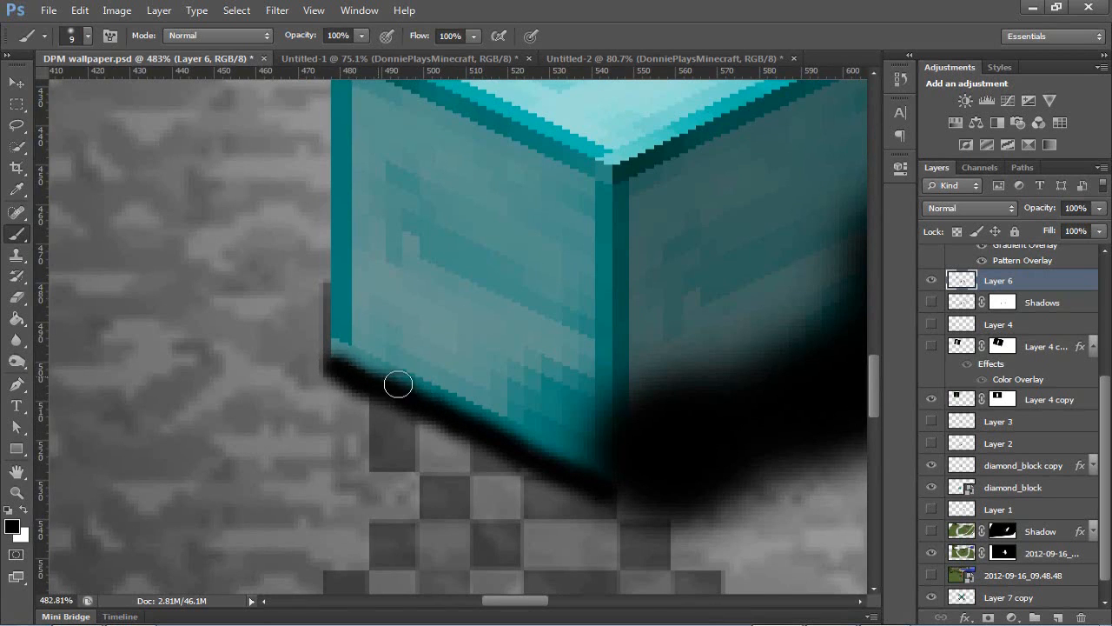
Set the painted shadow layer's blend mode to Soft Light and its opacity to 85%.
scroll(516, 442, down, 8)
scroll(565, 472, up, 6)
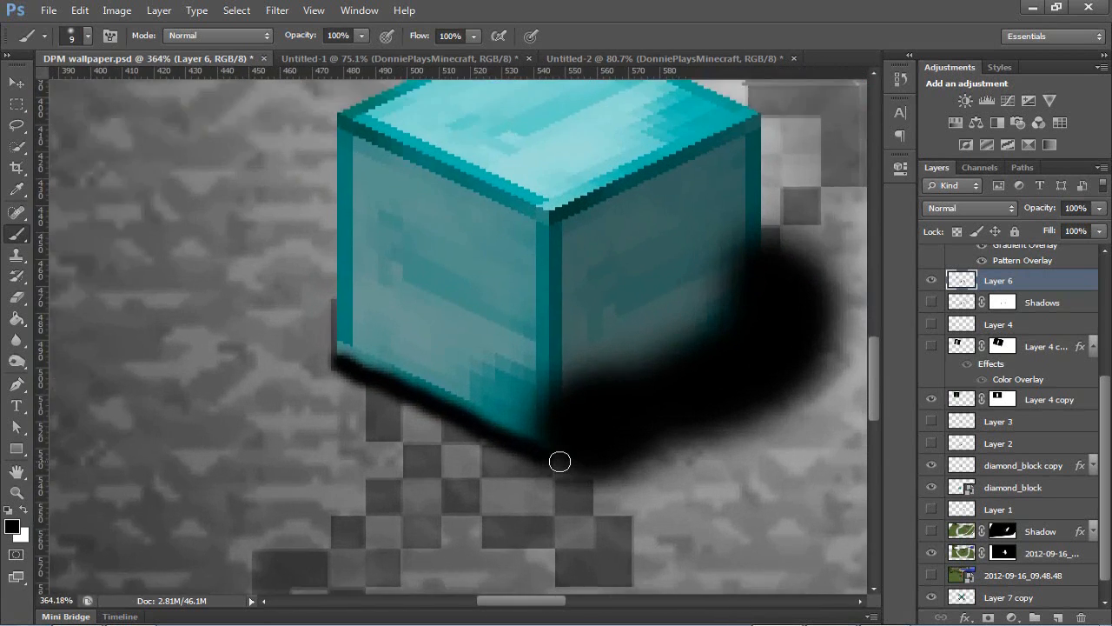
scroll(556, 459, up, 2)
scroll(647, 483, down, 4)
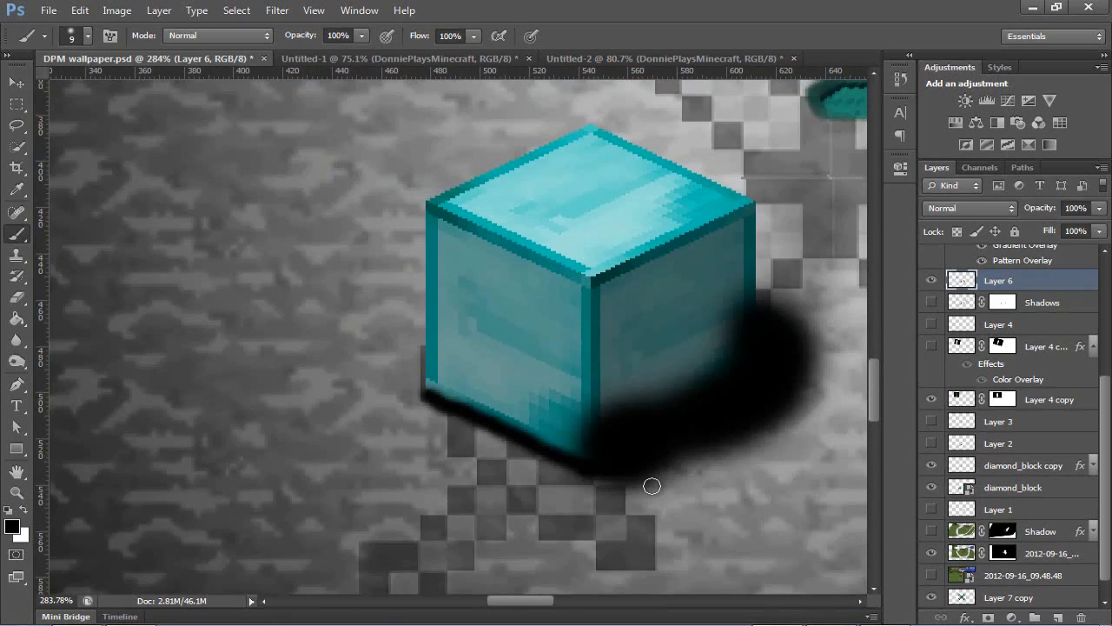
scroll(651, 486, down, 5)
drag(487, 601, 556, 602)
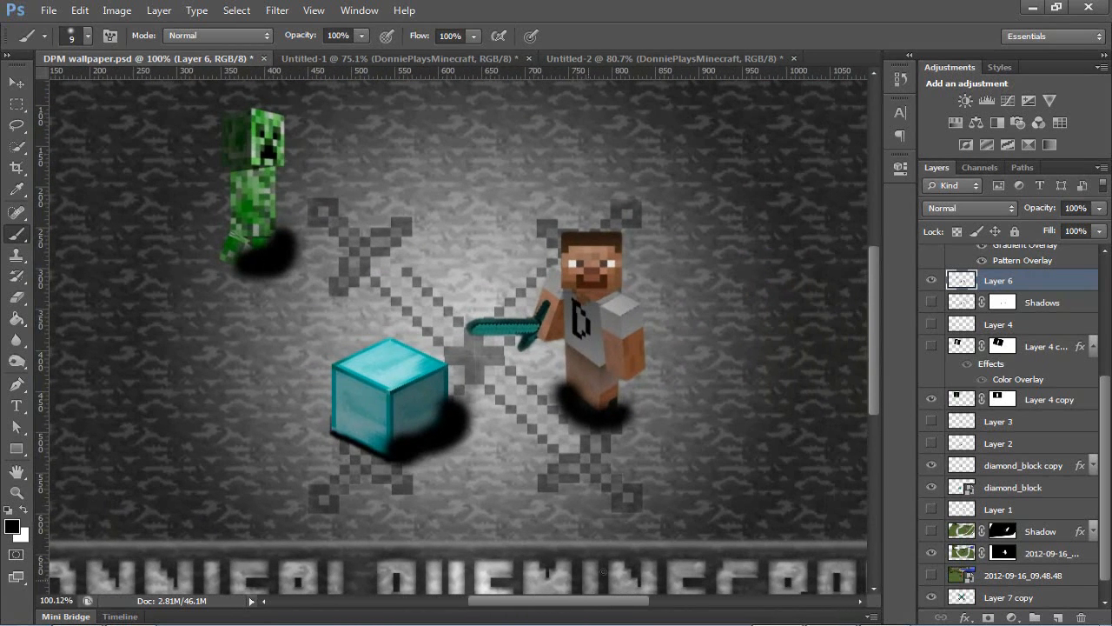
click(985, 211)
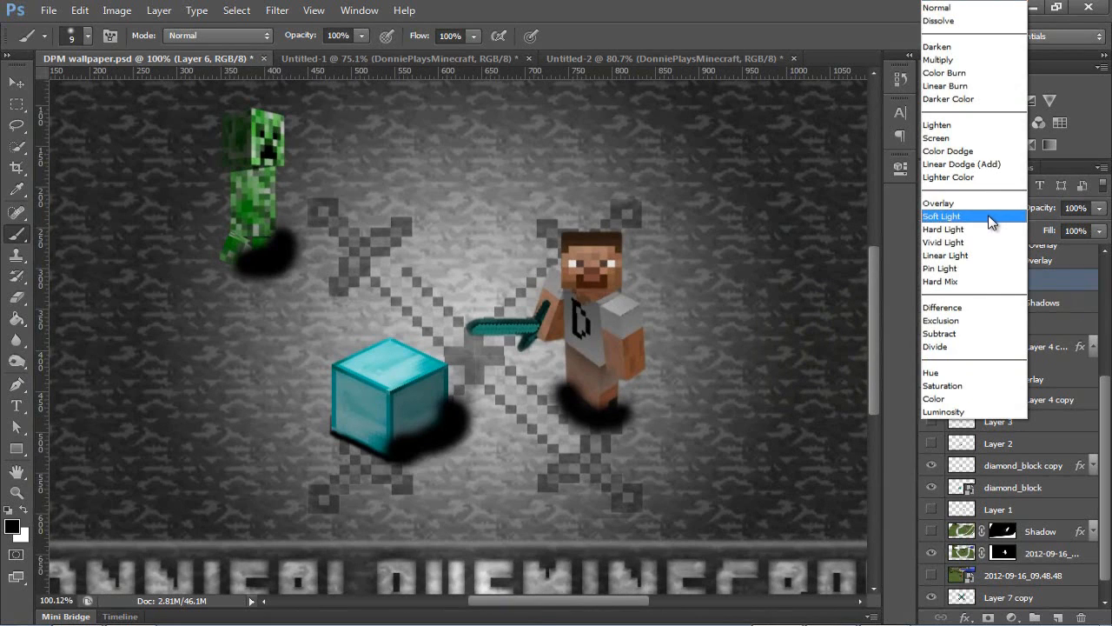
click(988, 215)
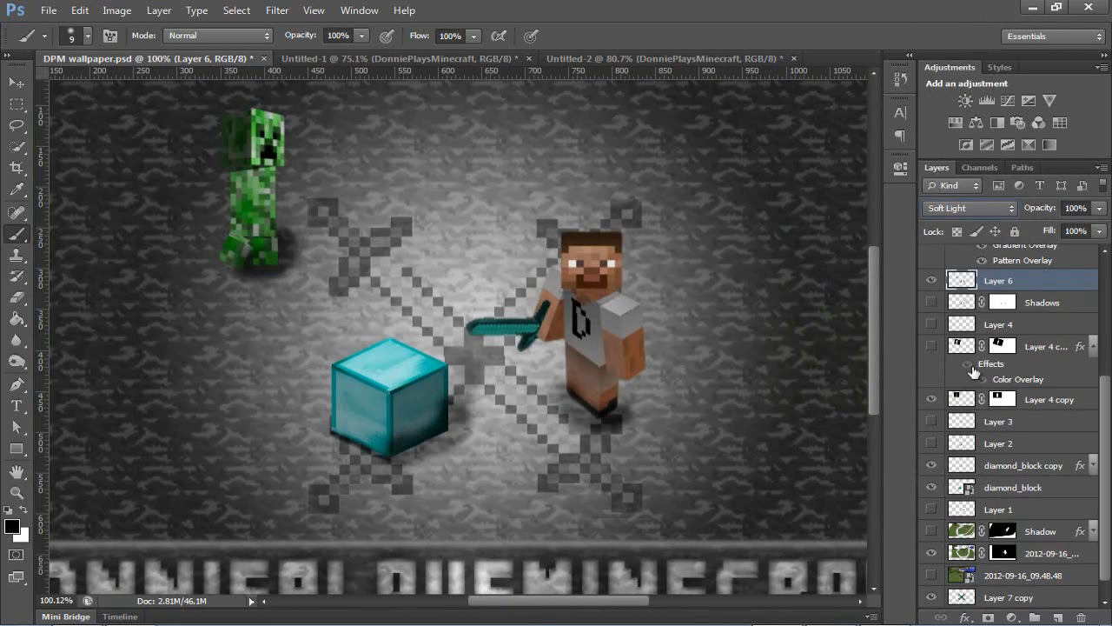
drag(1047, 209, 1044, 210)
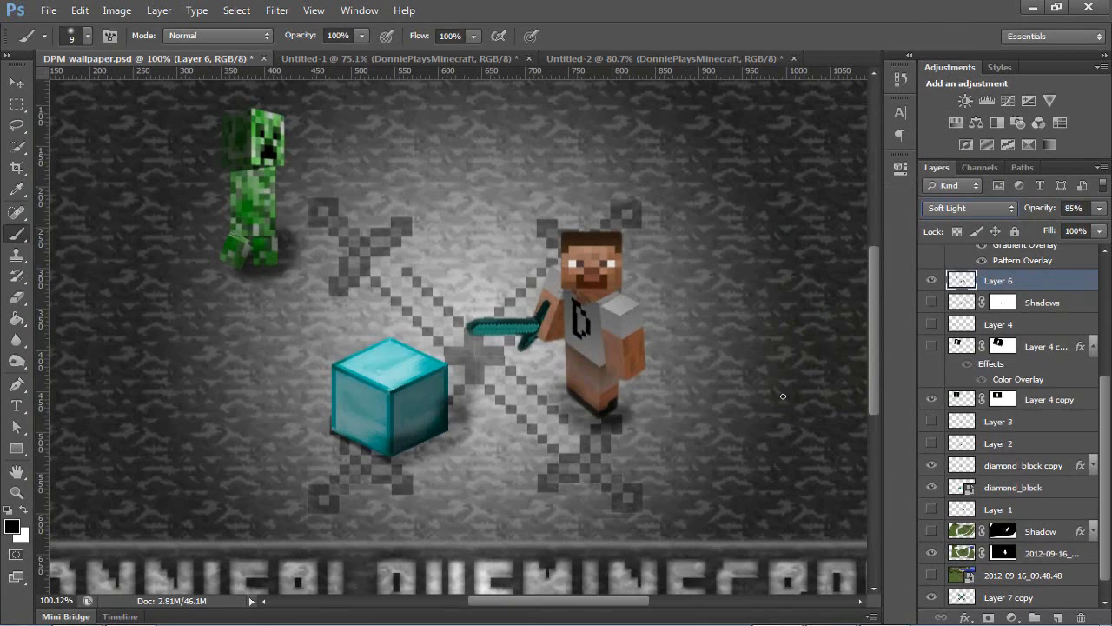
Try other blend modes up to Multiply on the painted shadow layer, and return it to Soft Light.
key(Up)
key(Up)
key(Up)
key(Up)
key(Up)
key(Up)
key(Up)
key(Up)
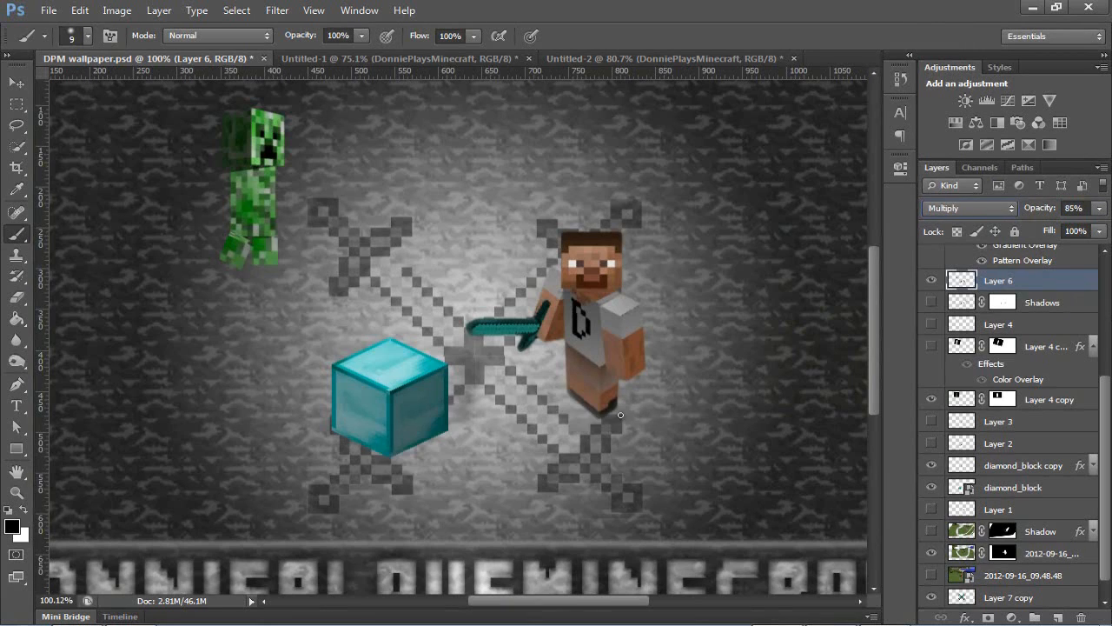
key(Down)
key(Down)
key(Down)
key(Down)
Add a layer mask to Layer 6 and mask out excess shadow below the character's feet with a 30 px black brush.
click(12, 87)
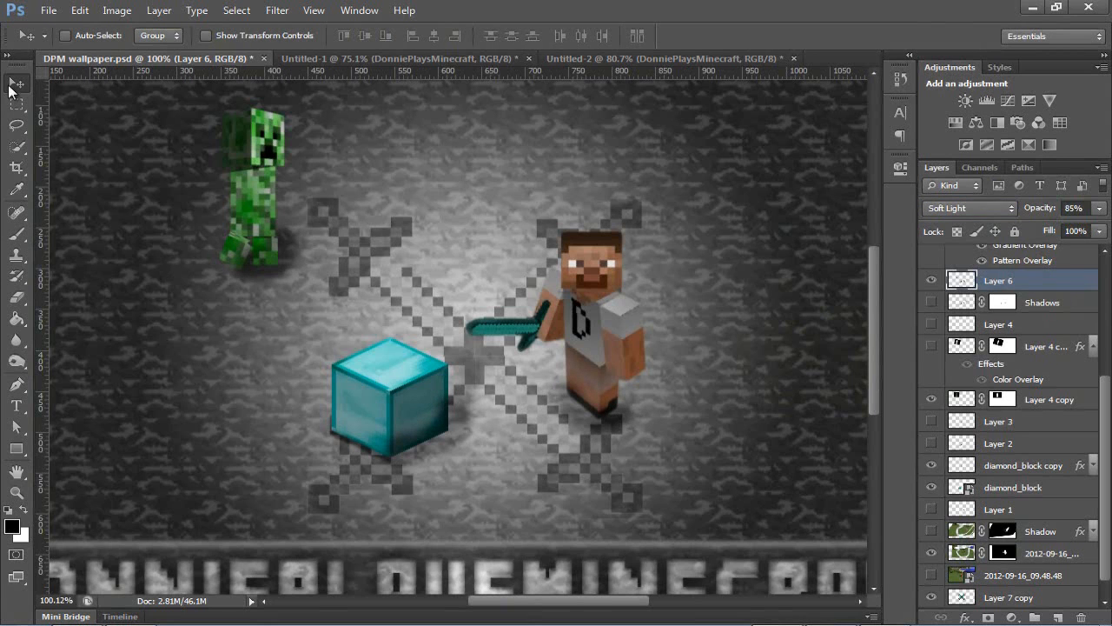
scroll(595, 447, up, 6)
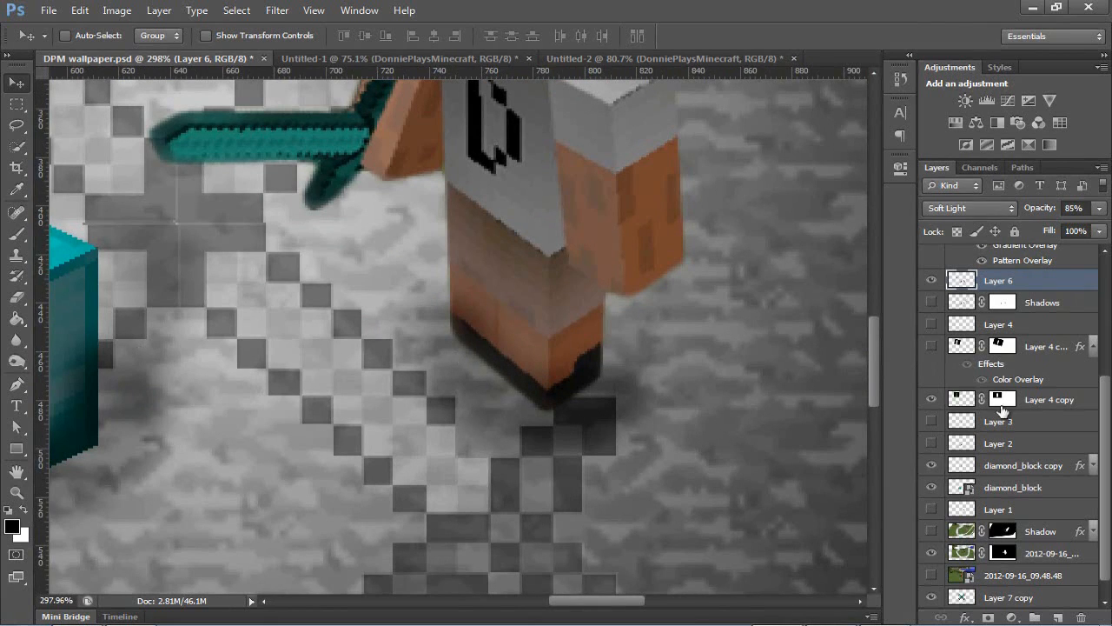
click(989, 616)
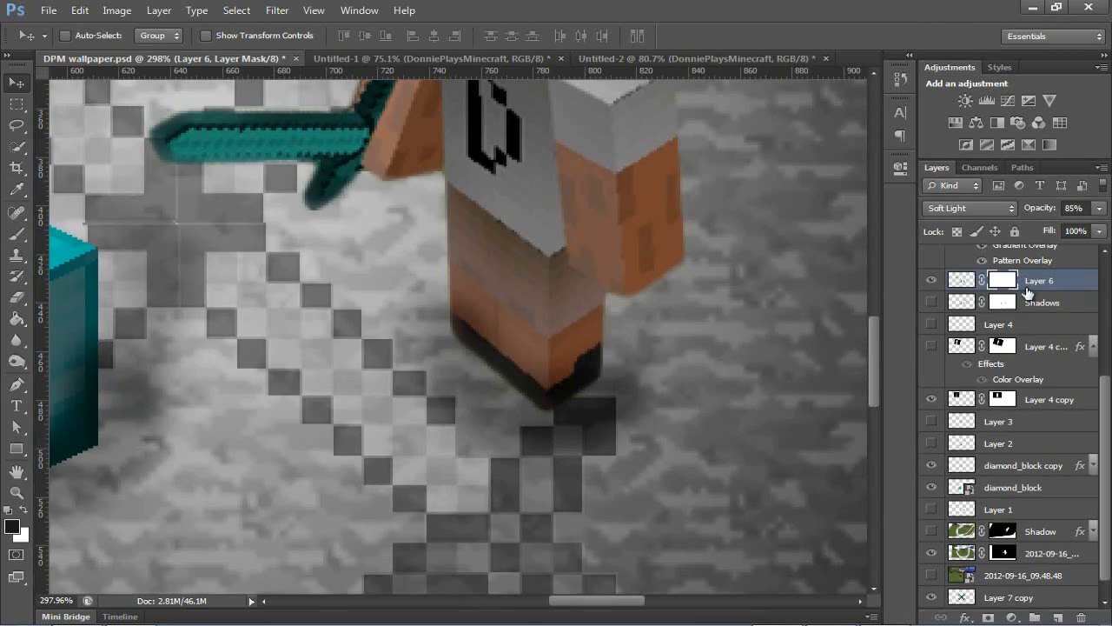
click(16, 233)
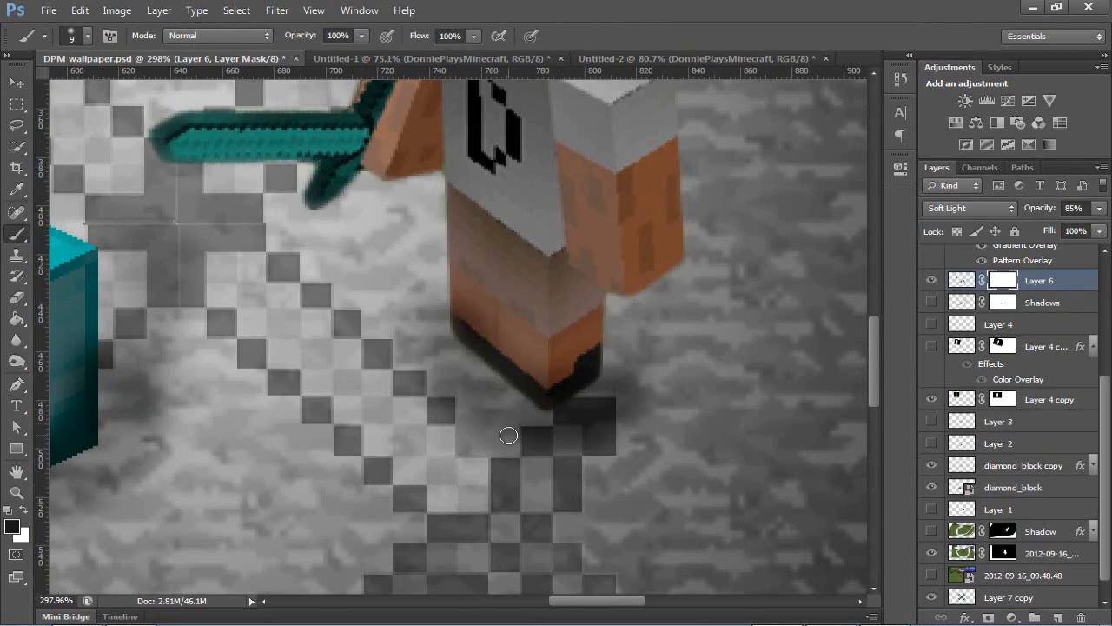
key(bracketright)
key(bracketright)
key(bracketright)
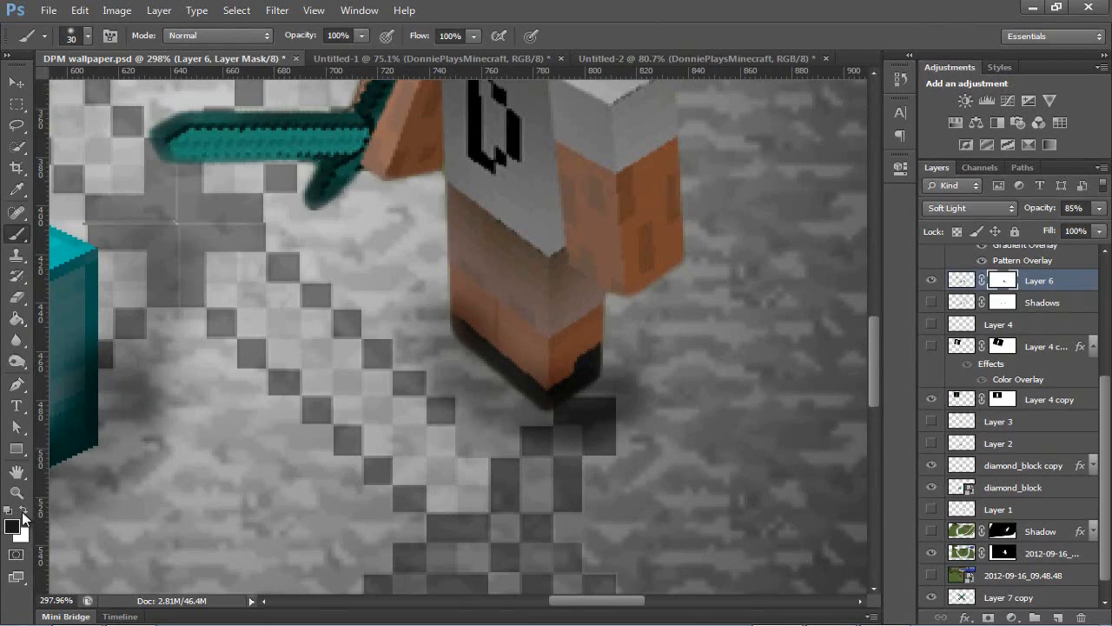
Paint more shadow on Layer 6 itself, just right of the character's foot, with a 20 px black brush.
click(955, 285)
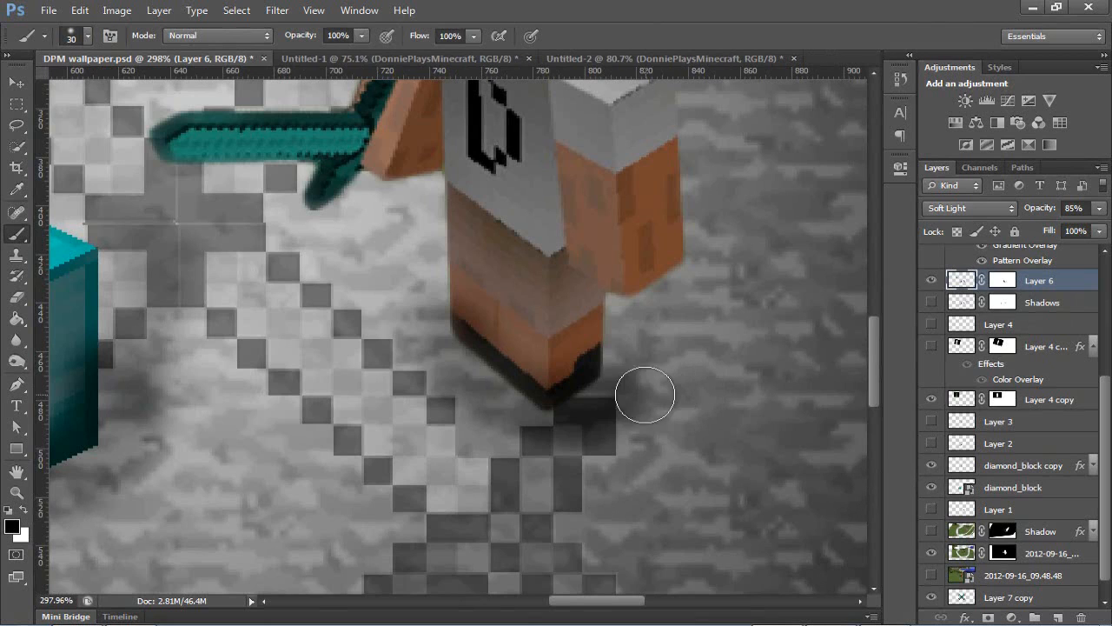
key(bracketleft)
mouse_move(615, 377)
mouse_down()
mouse_move(617, 315)
mouse_move(618, 381)
mouse_up()
scroll(637, 411, down, 4)
scroll(646, 430, down, 3)
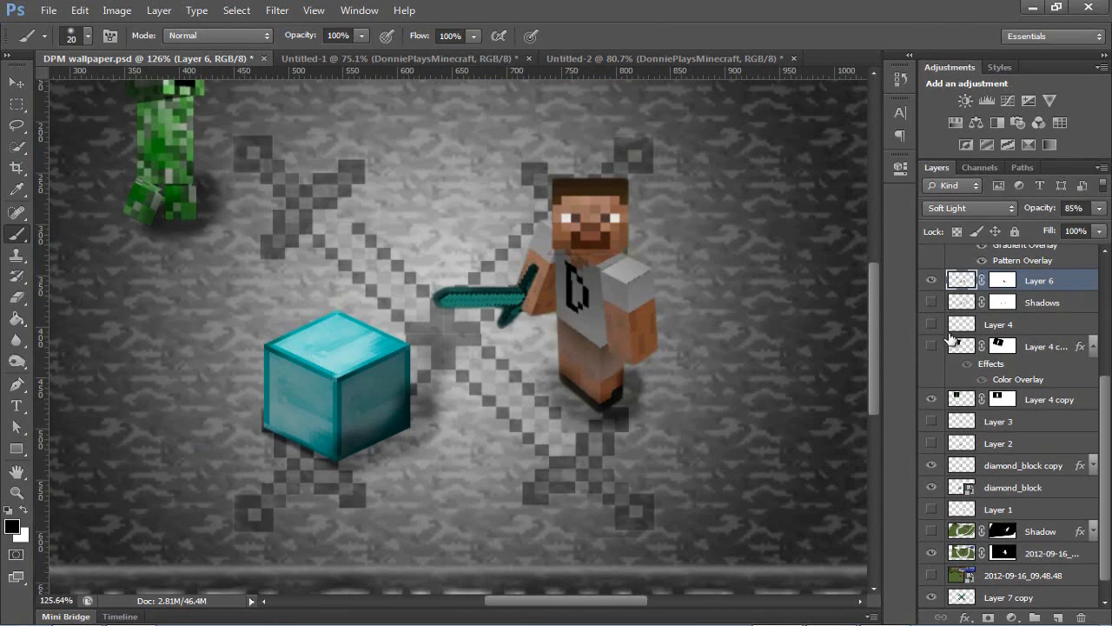
Mask out the shadow spilling onto the diamond block's right face on Layer 6's mask with a 30 px brush, undoing a stray stroke.
click(1001, 280)
key(])
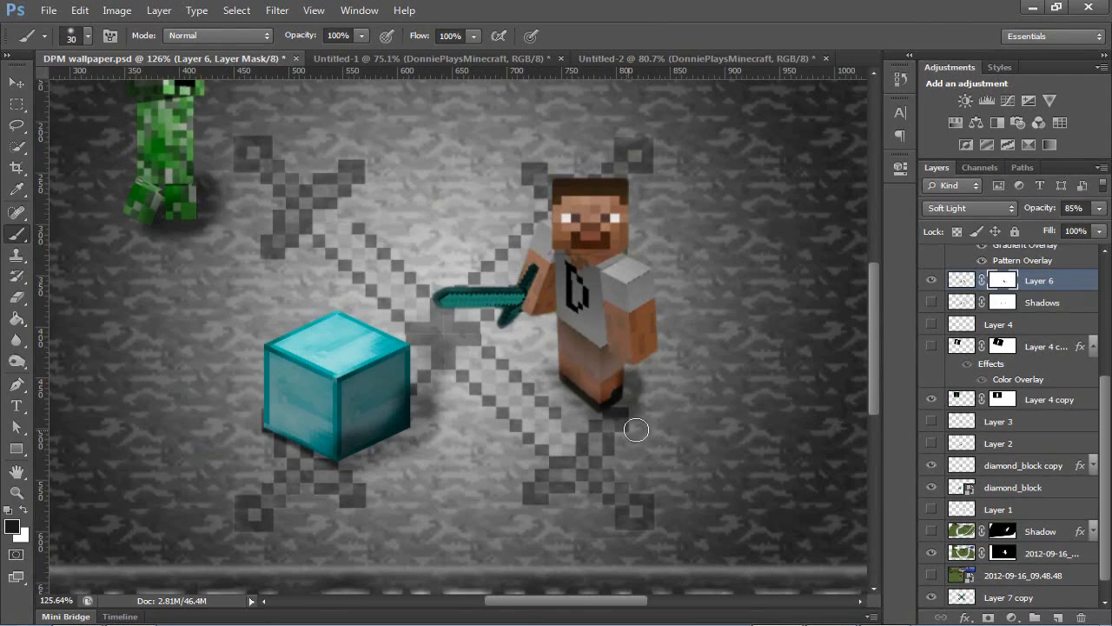
scroll(582, 489, down, 2)
scroll(435, 504, up, 5)
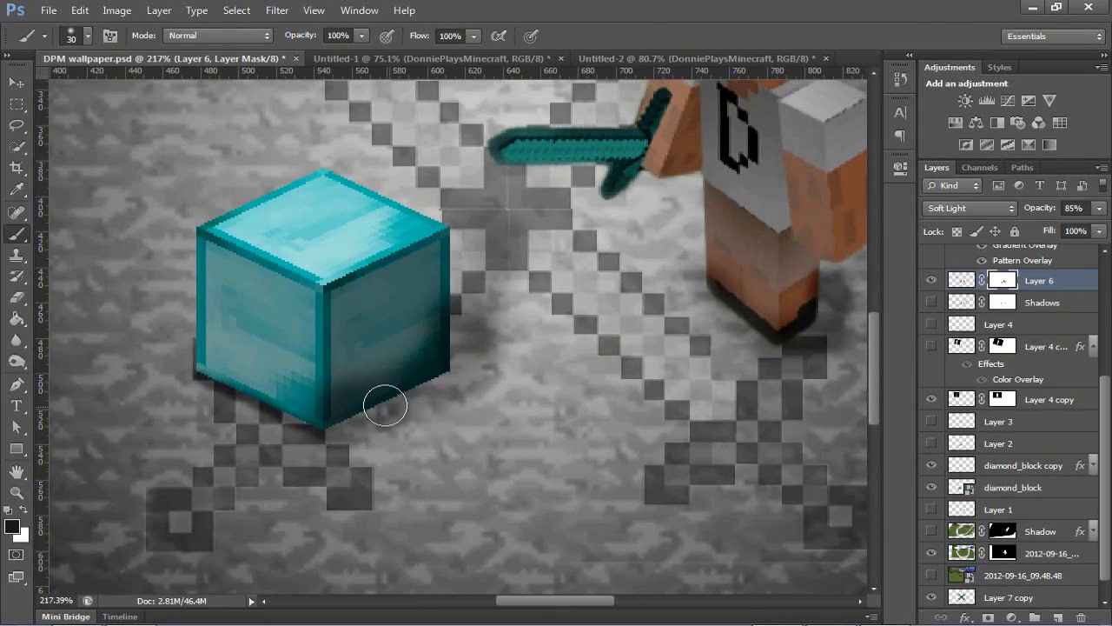
mouse_move(354, 384)
mouse_down()
mouse_move(350, 371)
mouse_move(405, 345)
mouse_move(307, 390)
mouse_move(380, 373)
mouse_move(325, 392)
mouse_move(338, 386)
mouse_up()
key(ctrl+z)
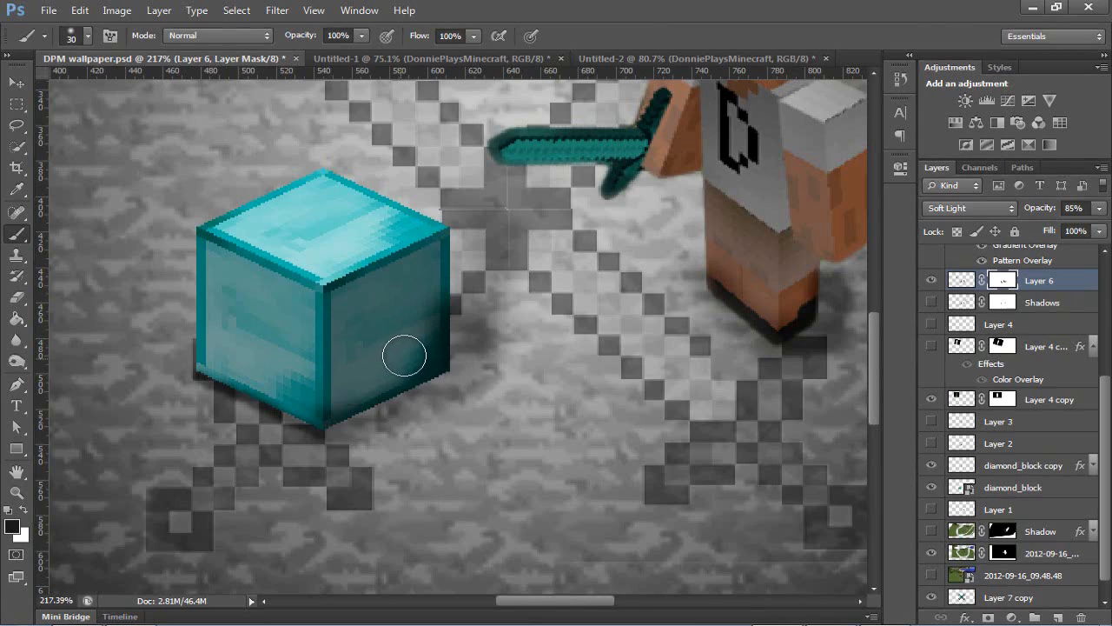
scroll(419, 403, down, 5)
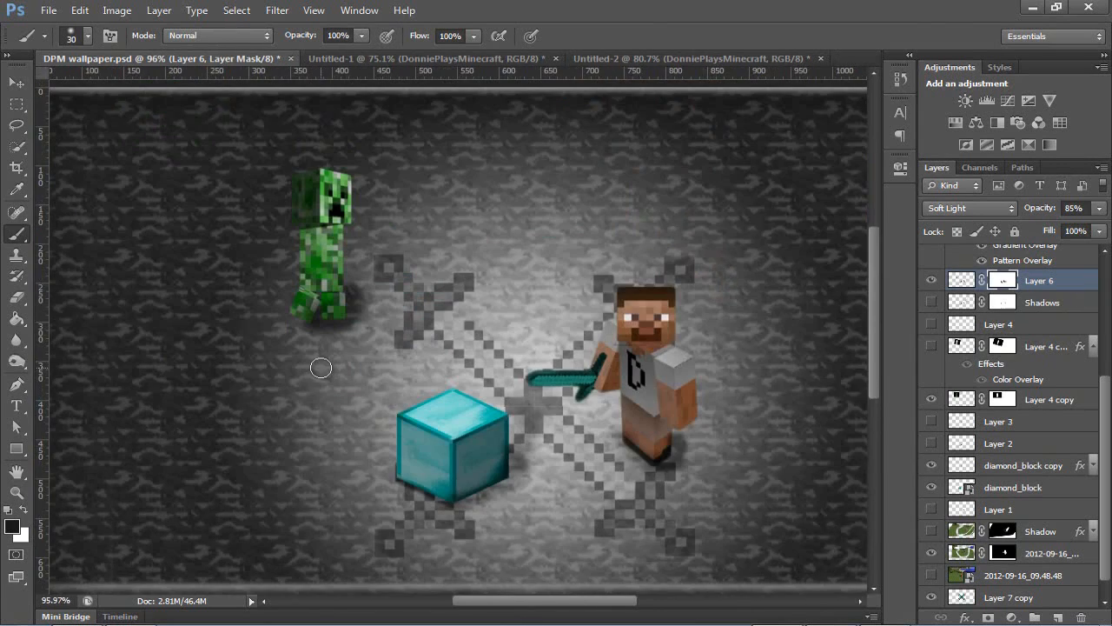
Soften the shadow beneath the creeper on Layer 6's mask, trying a dark grey (RGB 74, 74, 74) and a lighter grey brush colour.
scroll(318, 368, up, 6)
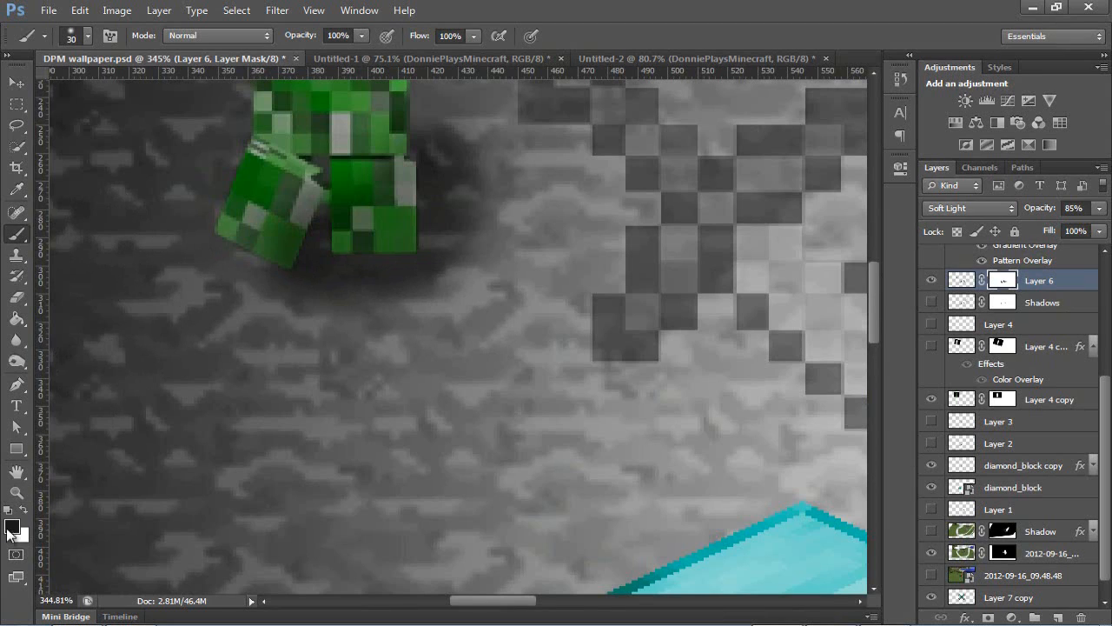
click(11, 526)
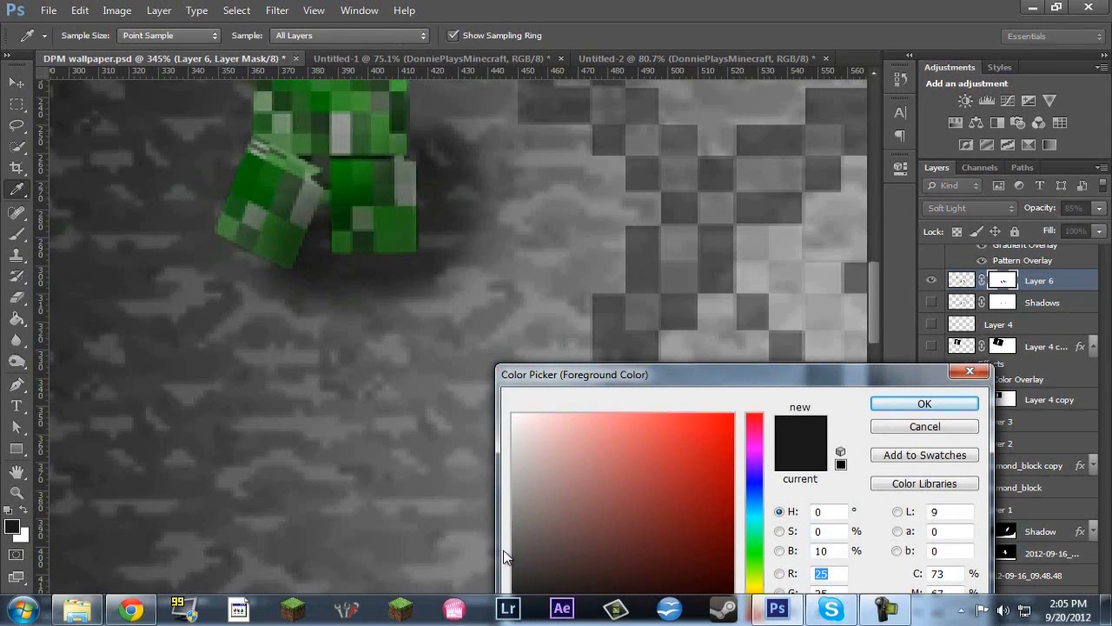
drag(514, 567, 513, 560)
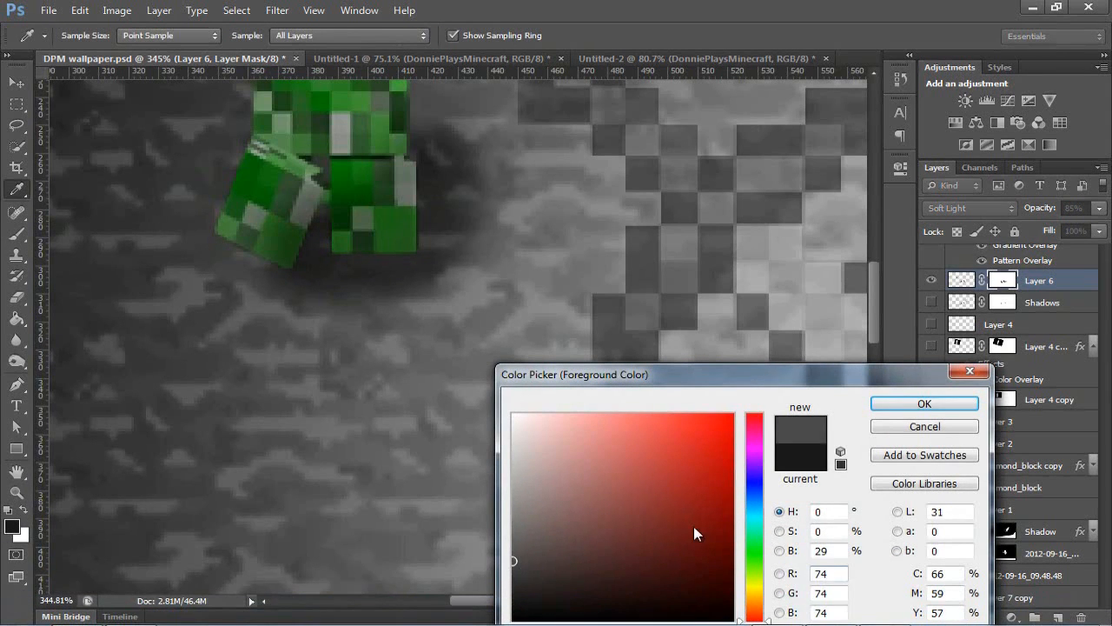
click(954, 405)
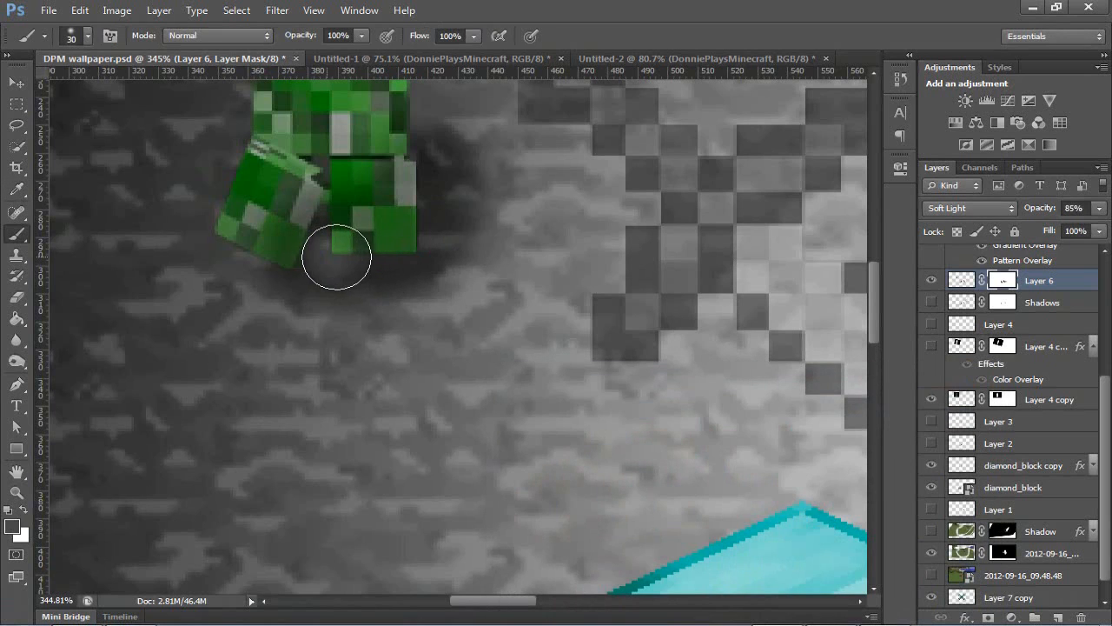
click(12, 526)
drag(510, 522, 514, 475)
click(899, 402)
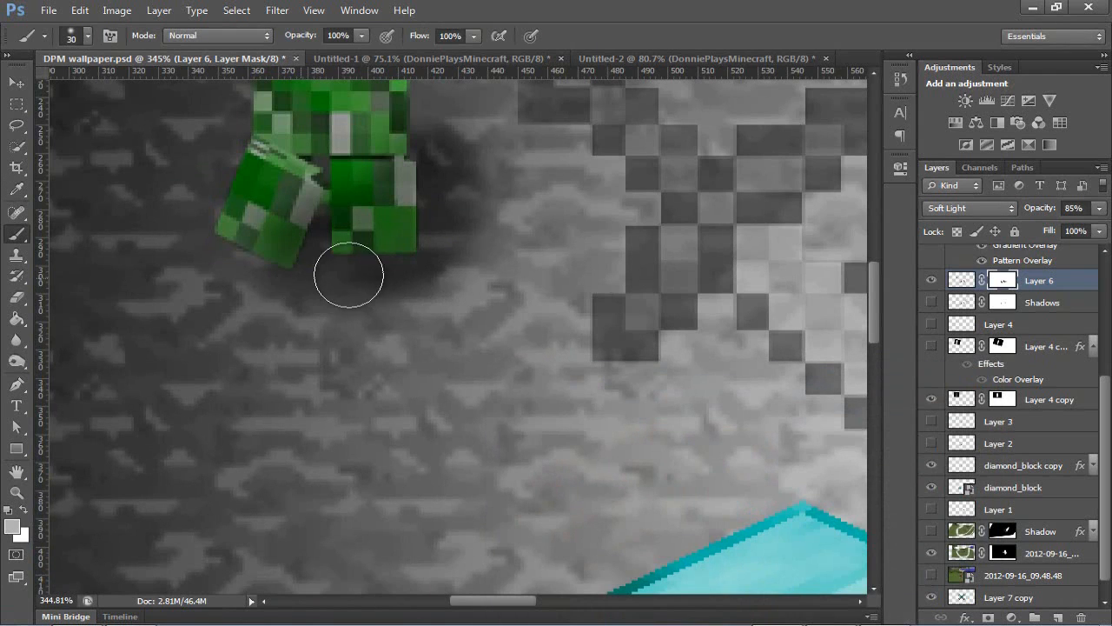
scroll(551, 330, down, 2)
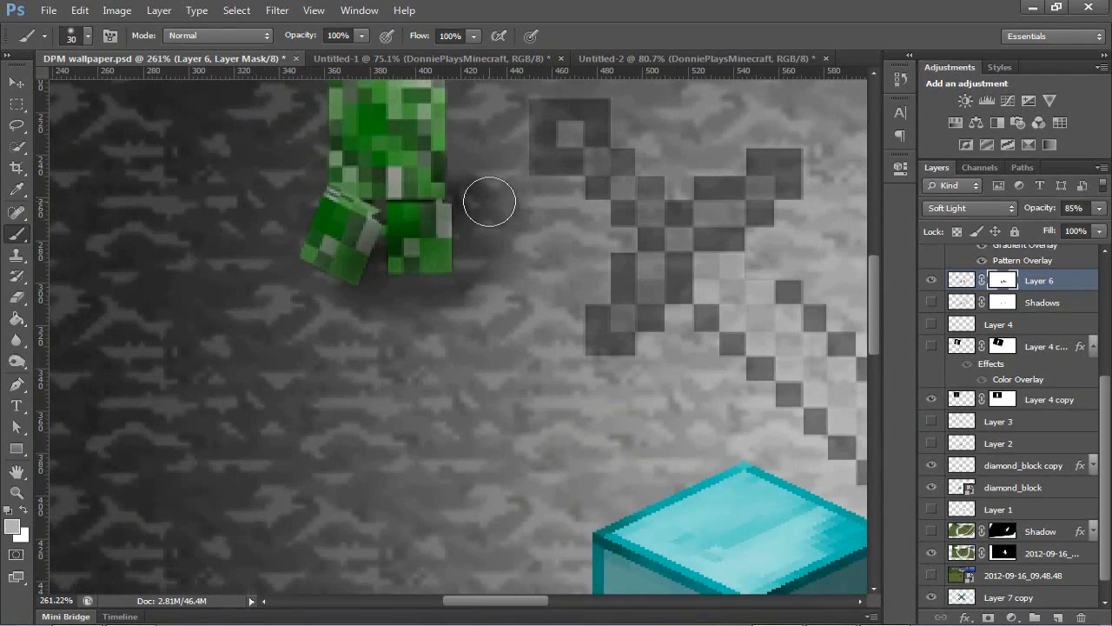
scroll(519, 377, down, 6)
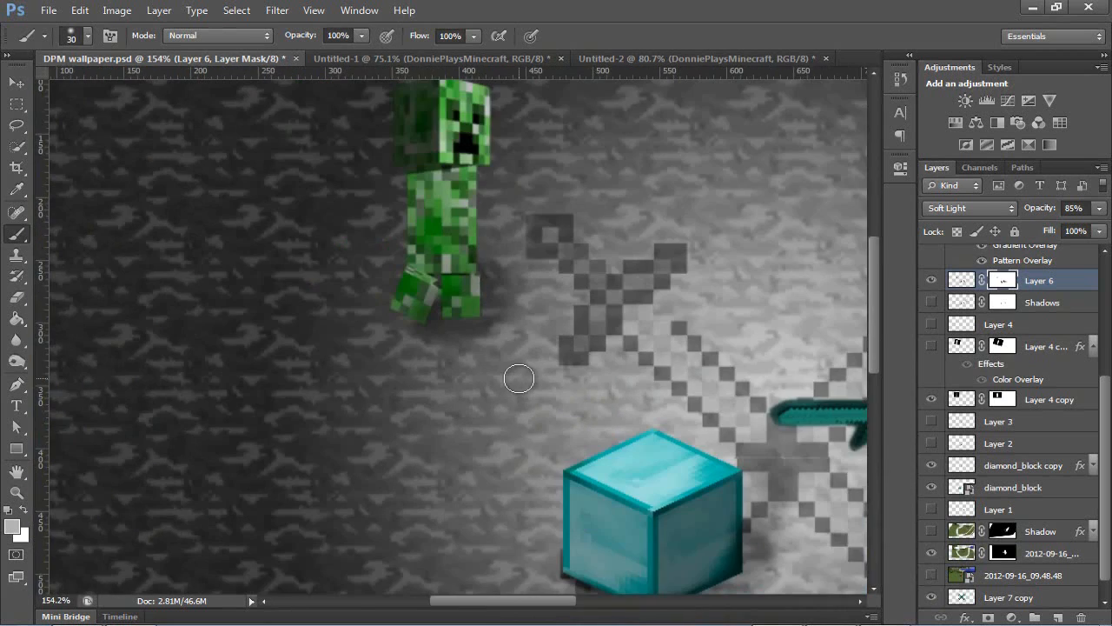
scroll(519, 378, down, 3)
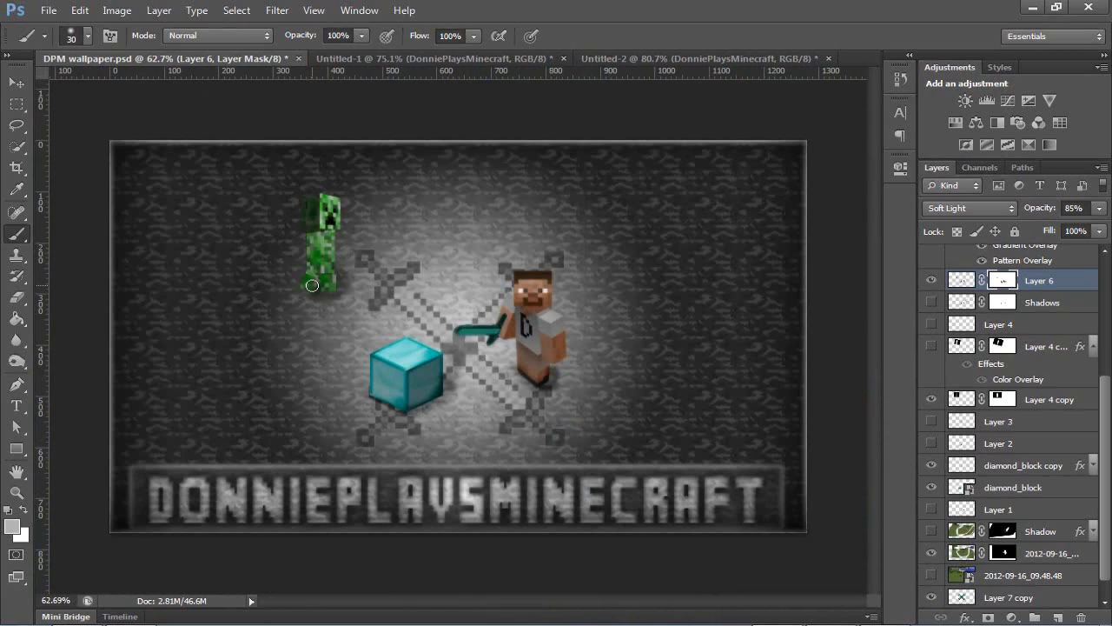
Paint more shadow on Layer 6 itself beside the creeper's outer foot with a 30 px black brush.
click(962, 280)
scroll(273, 284, up, 3)
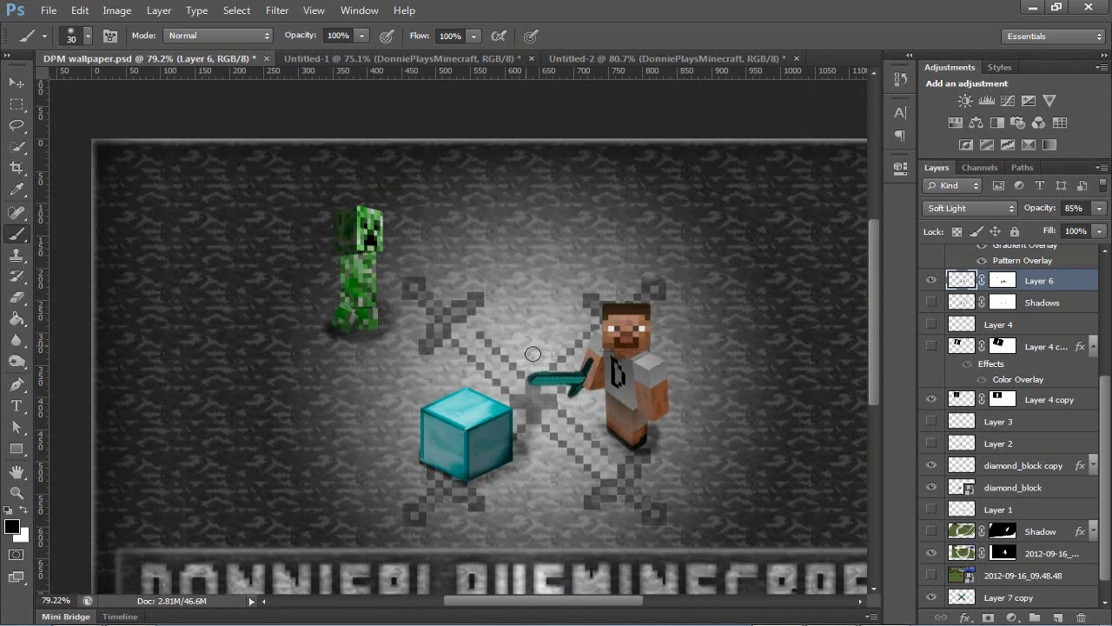
drag(524, 602, 561, 598)
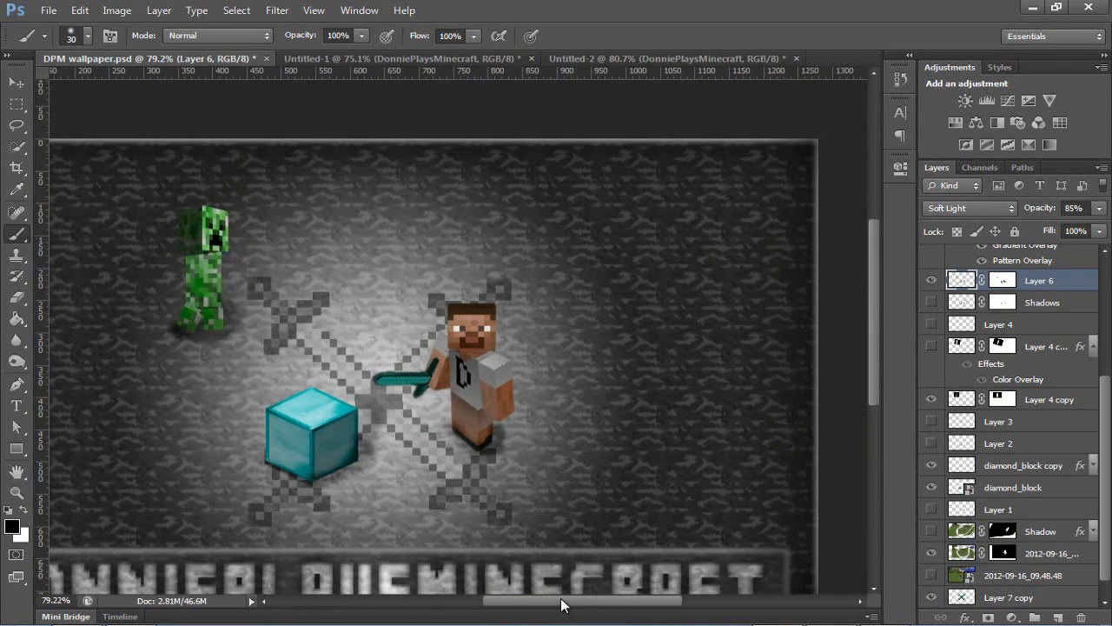
Toggle the visibility of the existing Shadow layer on and off to compare the wallpaper with its cast shadow.
mouse_move(1107, 396)
mouse_down()
mouse_move(1107, 365)
mouse_move(1111, 418)
mouse_up()
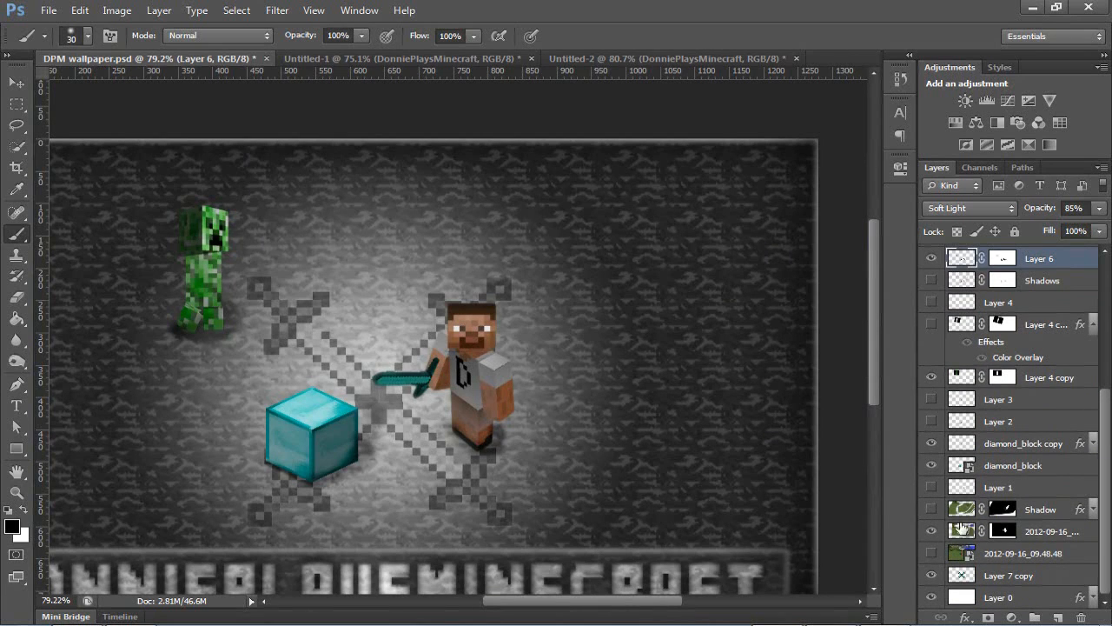
click(931, 510)
click(931, 511)
click(931, 510)
click(930, 513)
Duplicate the character's masked 2012-09-16_09.48.48 copy layer and try moving the duplicate.
click(1035, 532)
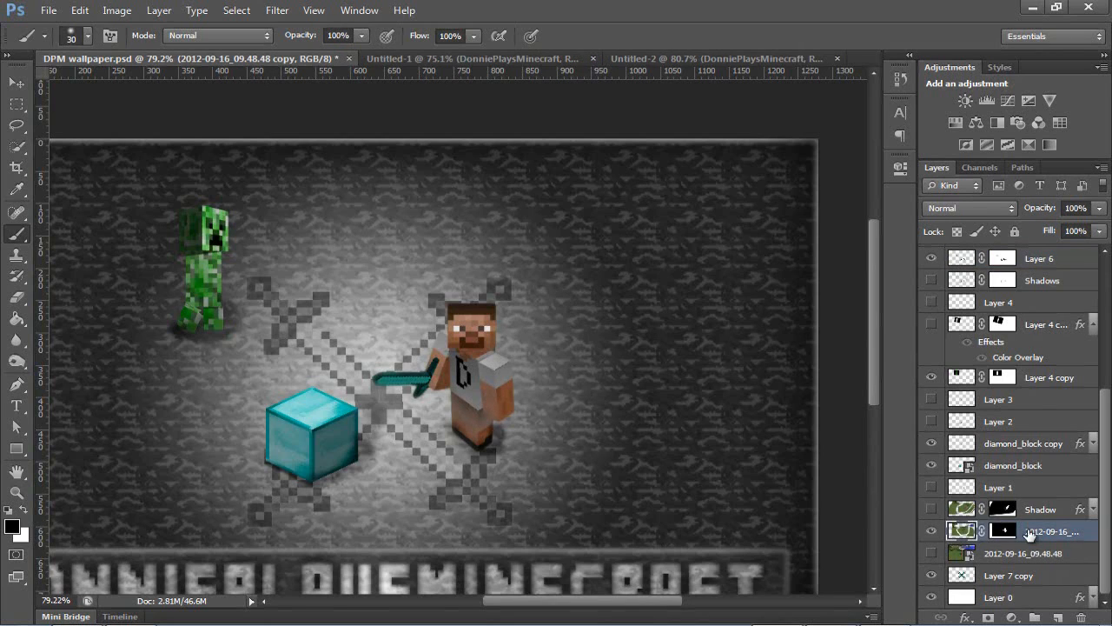
key(ctrl+j)
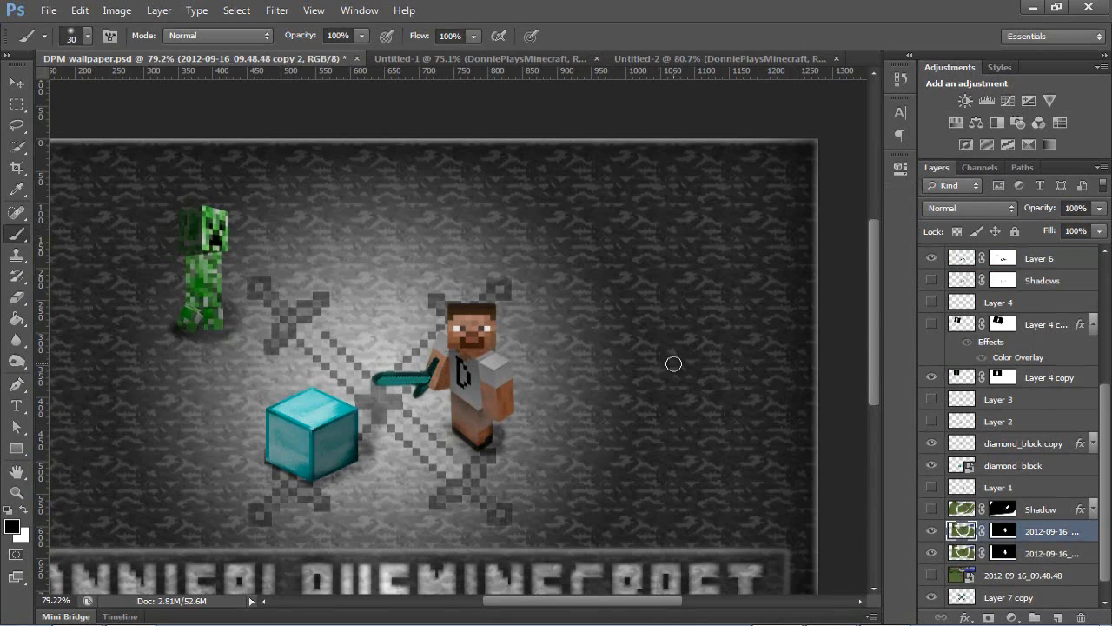
key(v)
drag(638, 372, 593, 380)
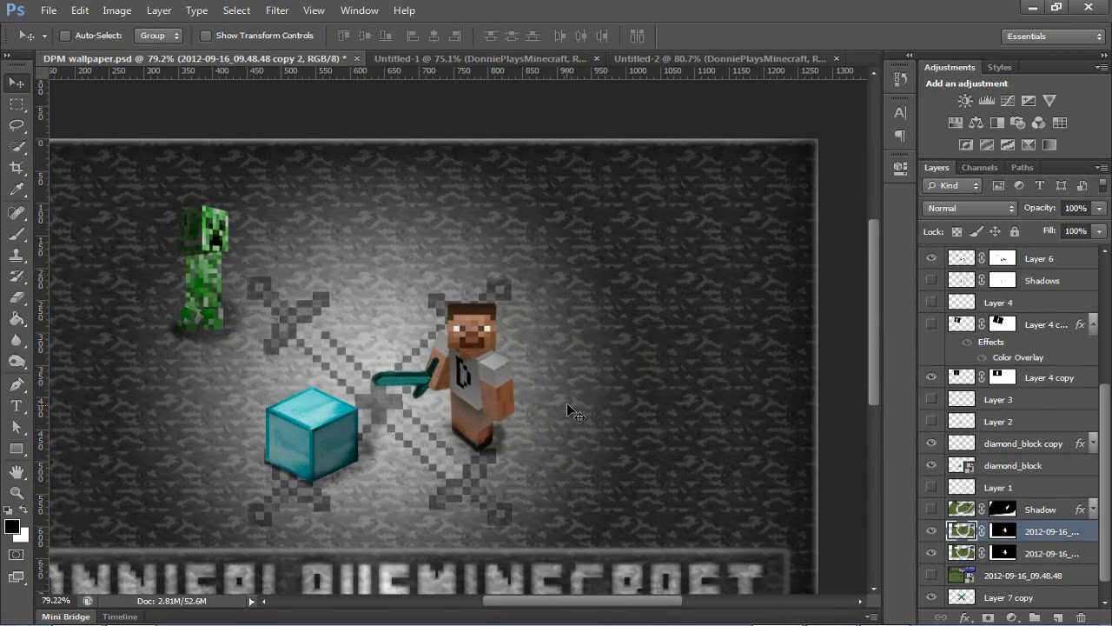
Apply a black Color Overlay in Normal mode at 100% opacity to the duplicated character layer.
scroll(584, 389, up, 3)
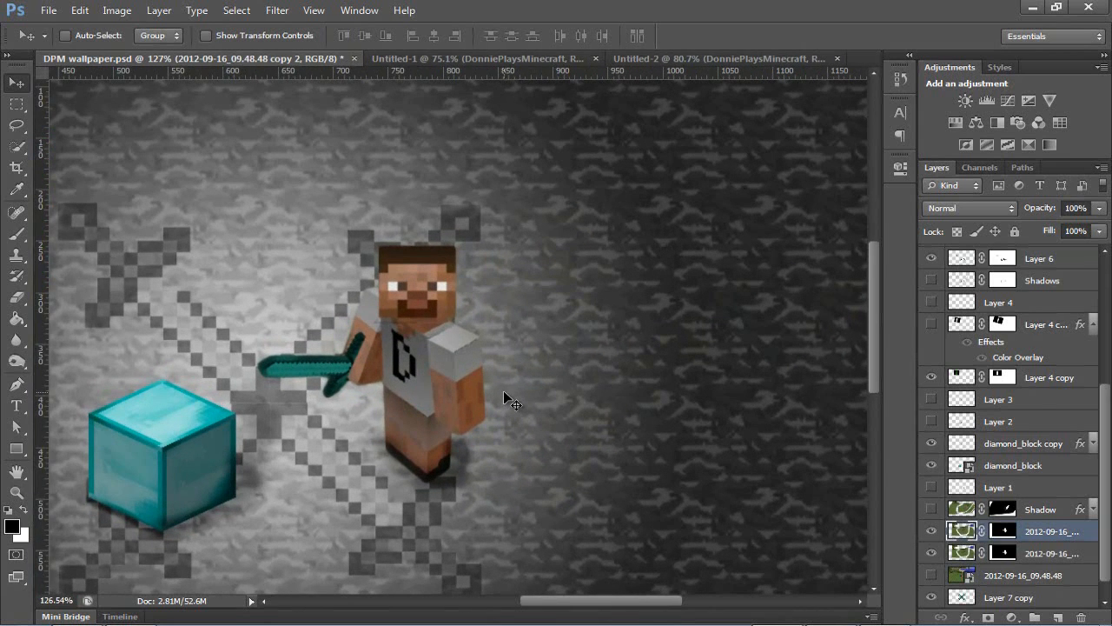
click(965, 617)
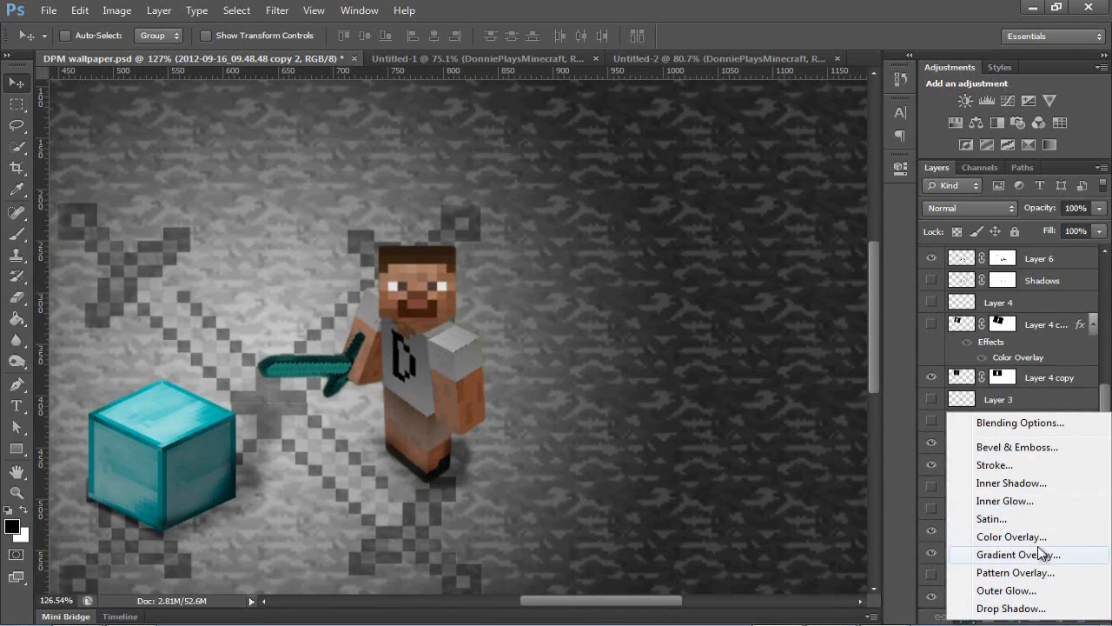
click(1011, 536)
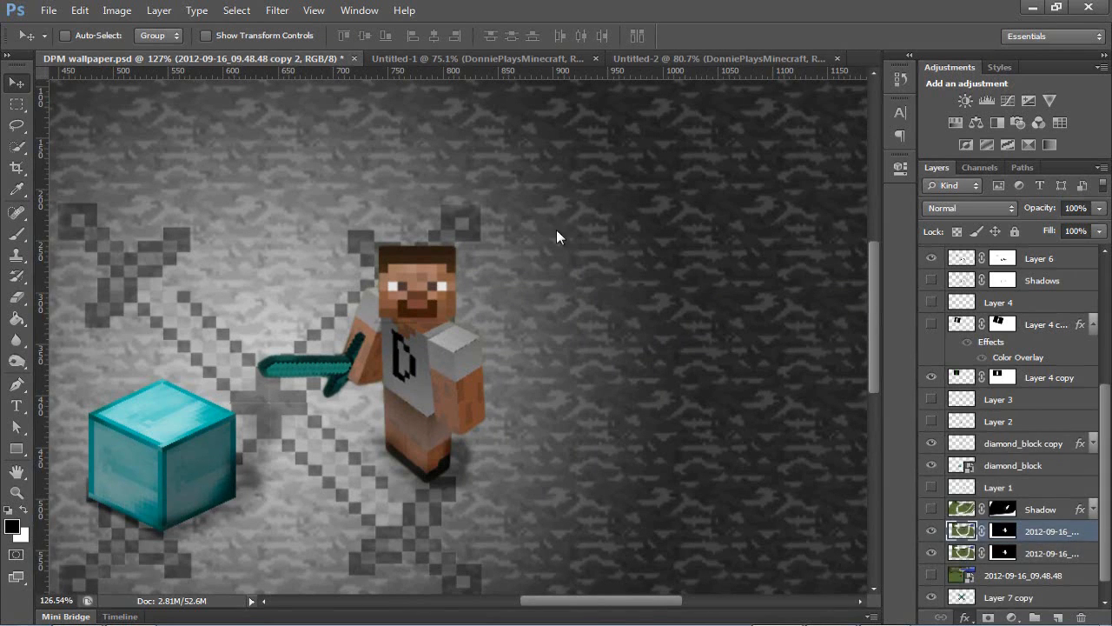
click(559, 284)
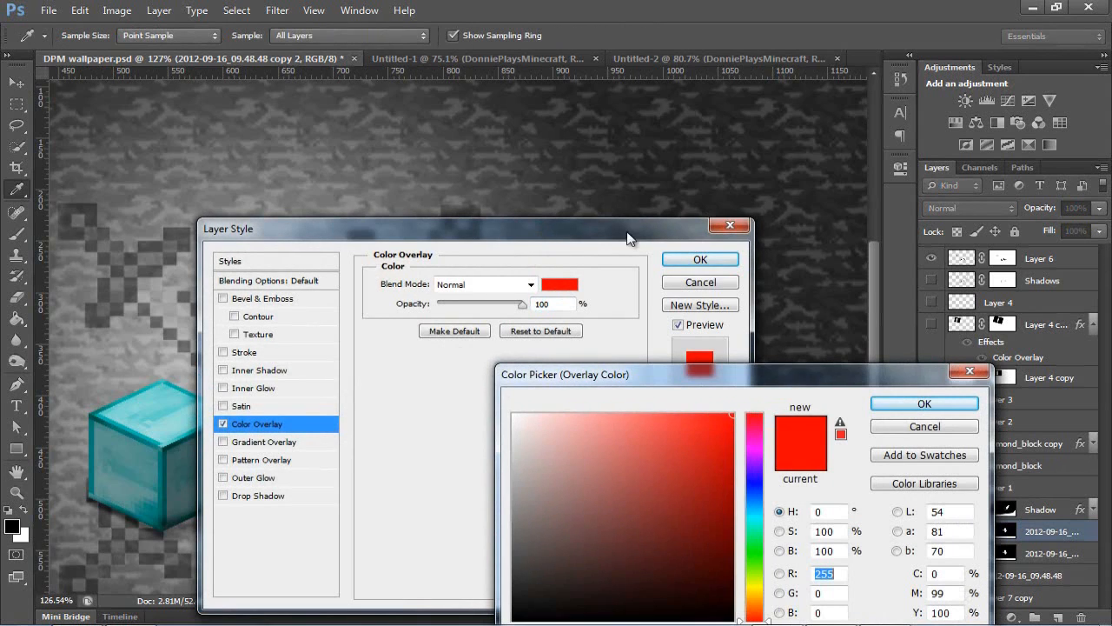
text(0)
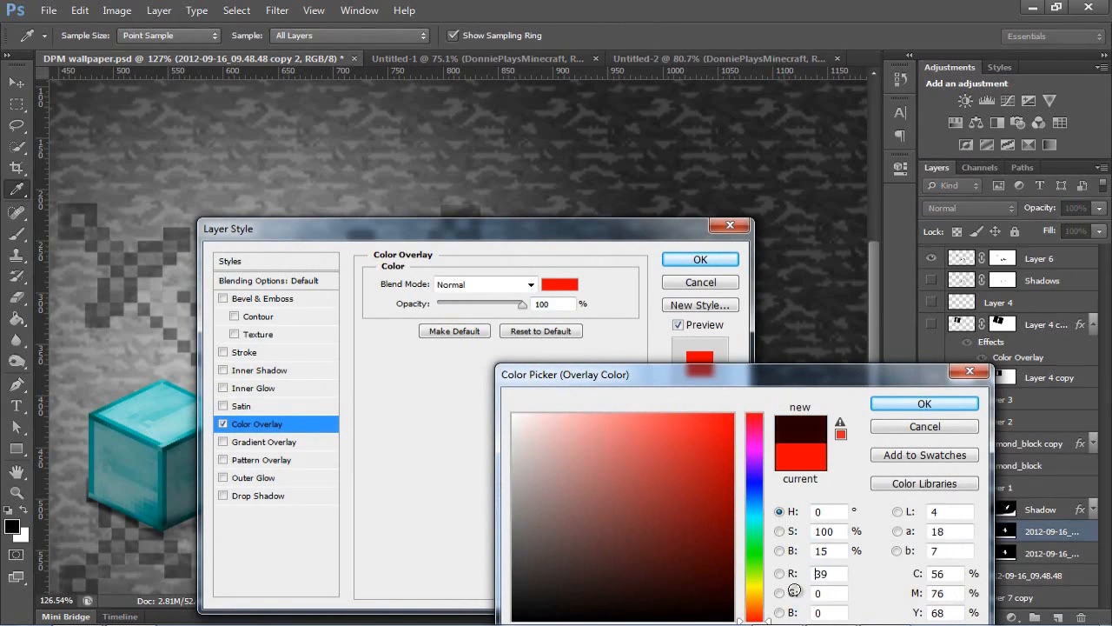
click(908, 407)
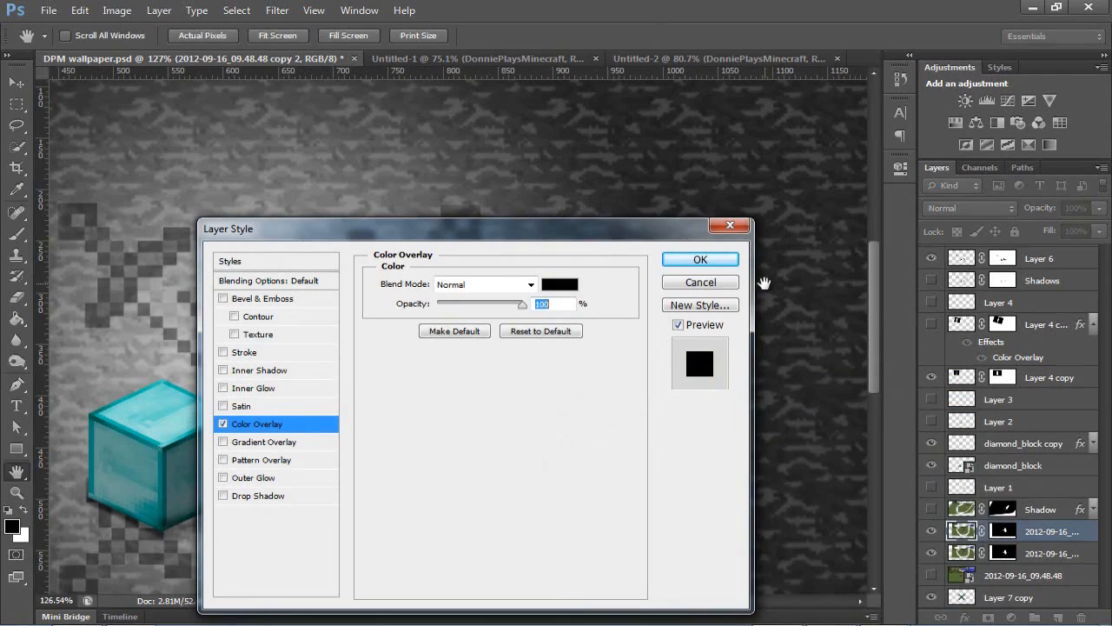
click(701, 259)
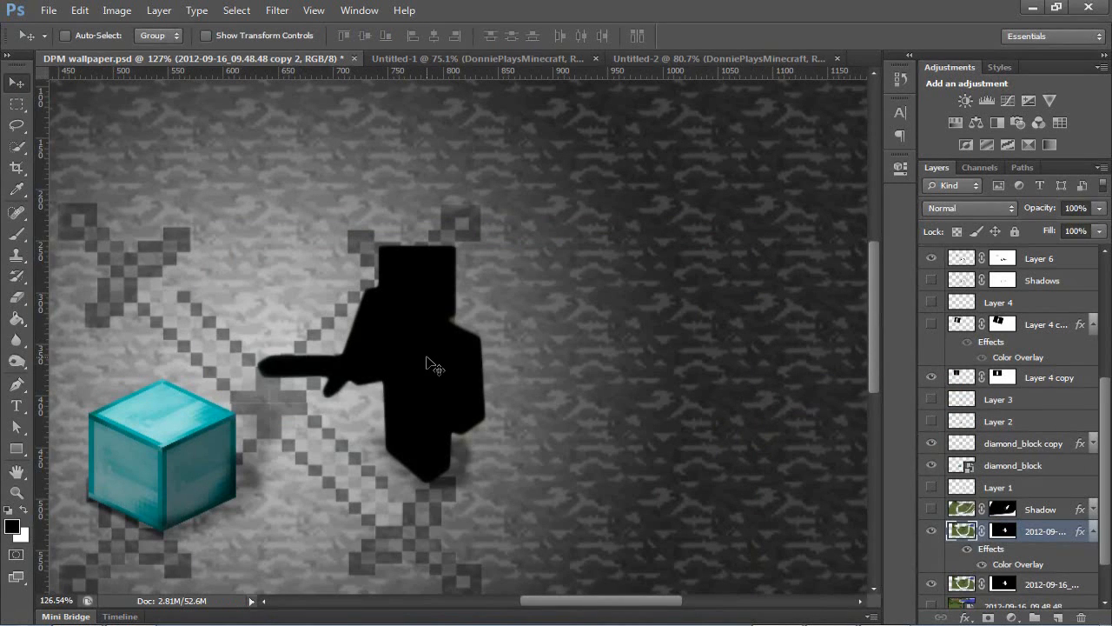
Shift the black silhouette about 50 px to the right of the character and slant it with a Perspective transform.
drag(486, 399, 542, 399)
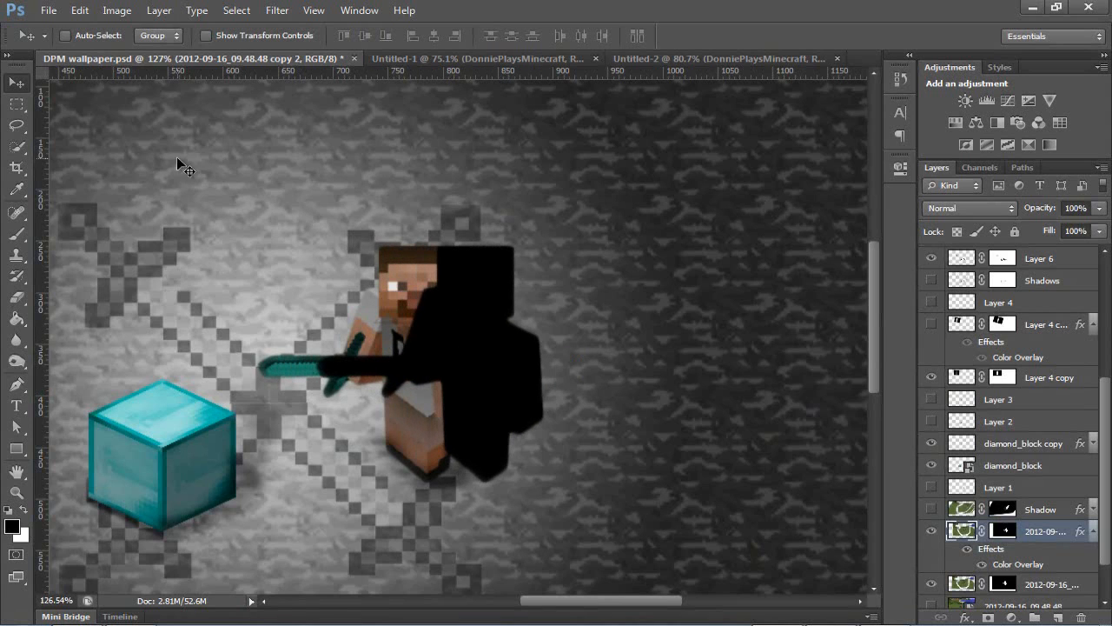
click(81, 10)
mouse_move(265, 335)
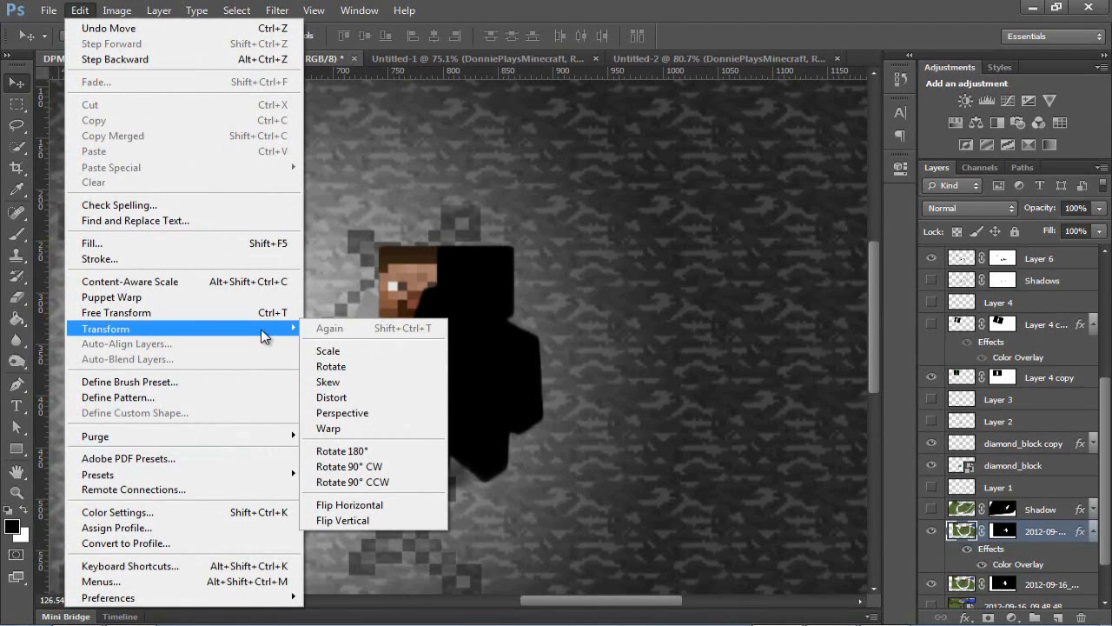
click(355, 414)
scroll(552, 251, down, 2)
scroll(552, 251, down, 4)
drag(798, 158, 795, 219)
drag(273, 155, 364, 165)
drag(662, 357, 596, 397)
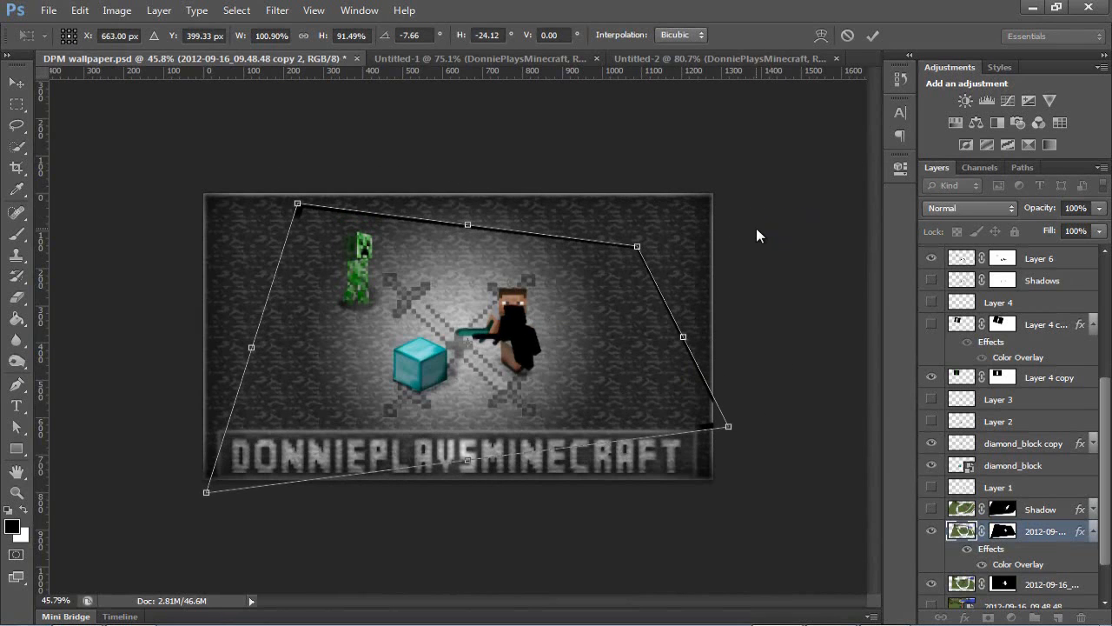
click(873, 36)
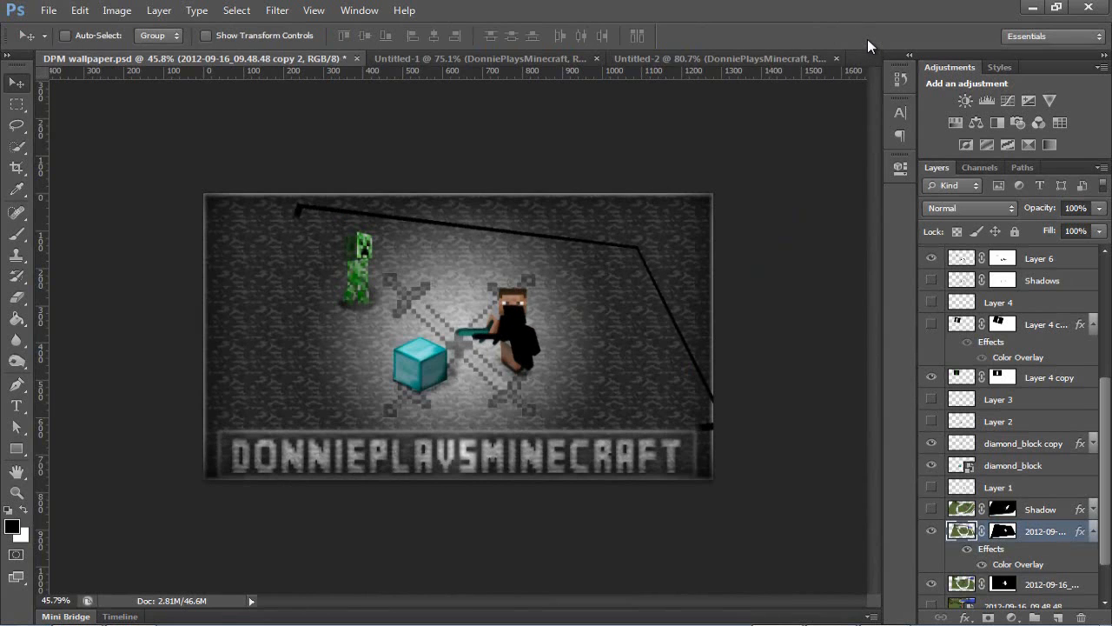
Free-transform the silhouette to 130.61% width, 148.51% height and 28.10° rotation, aligning its base with the character's feet.
key(ctrl+t)
drag(789, 169, 836, 233)
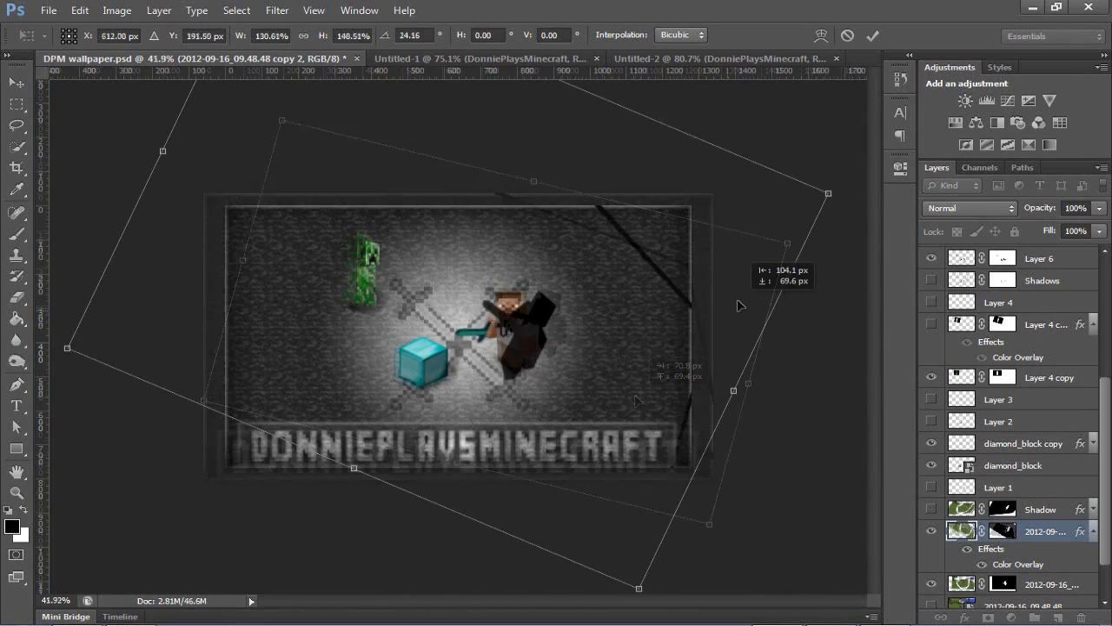
mouse_move(747, 280)
mouse_down()
mouse_move(743, 289)
mouse_move(755, 289)
mouse_up()
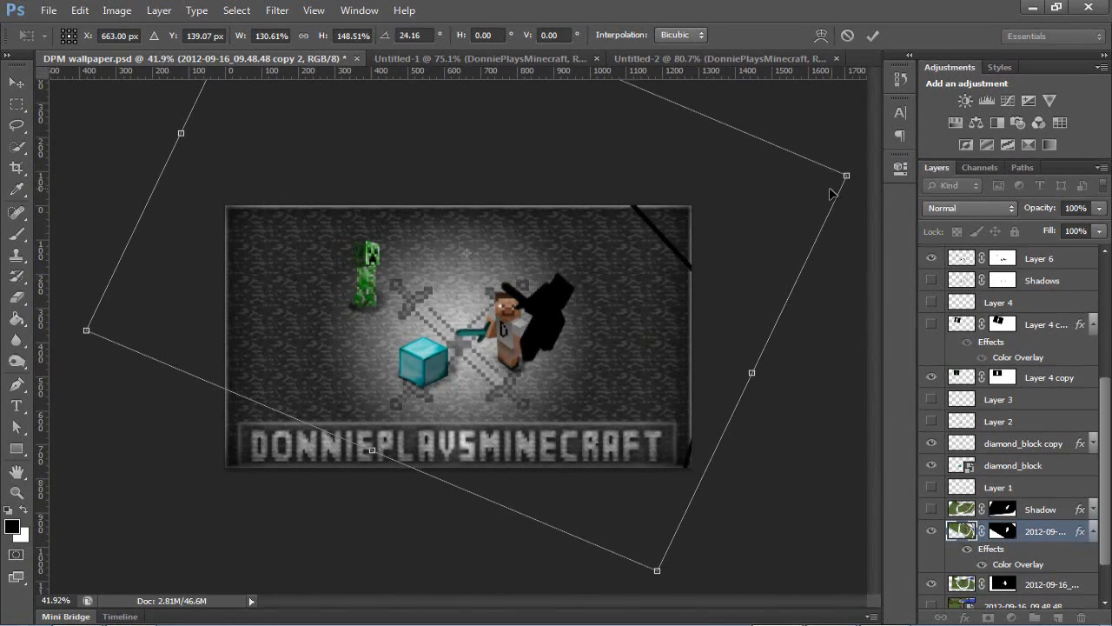
drag(857, 153, 864, 168)
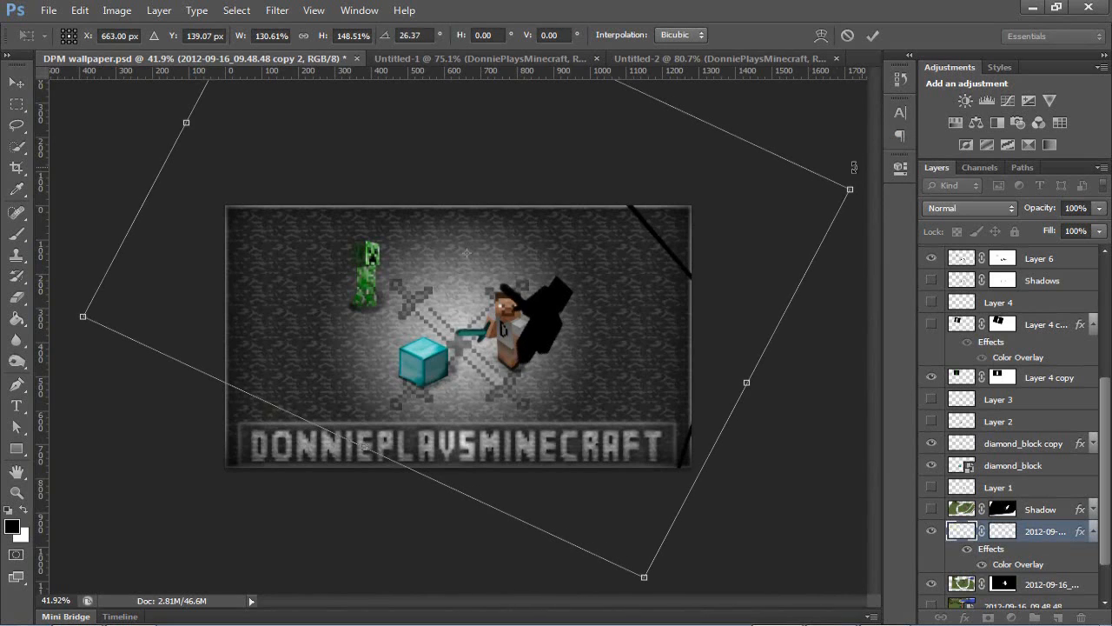
drag(671, 326, 664, 336)
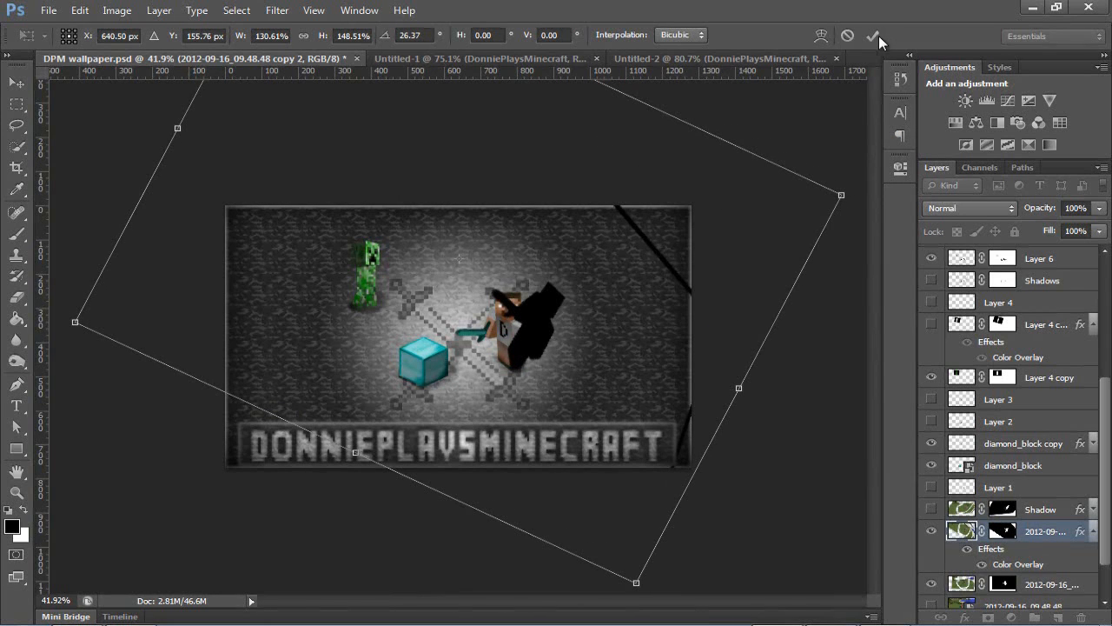
drag(843, 133, 851, 148)
drag(784, 252, 785, 246)
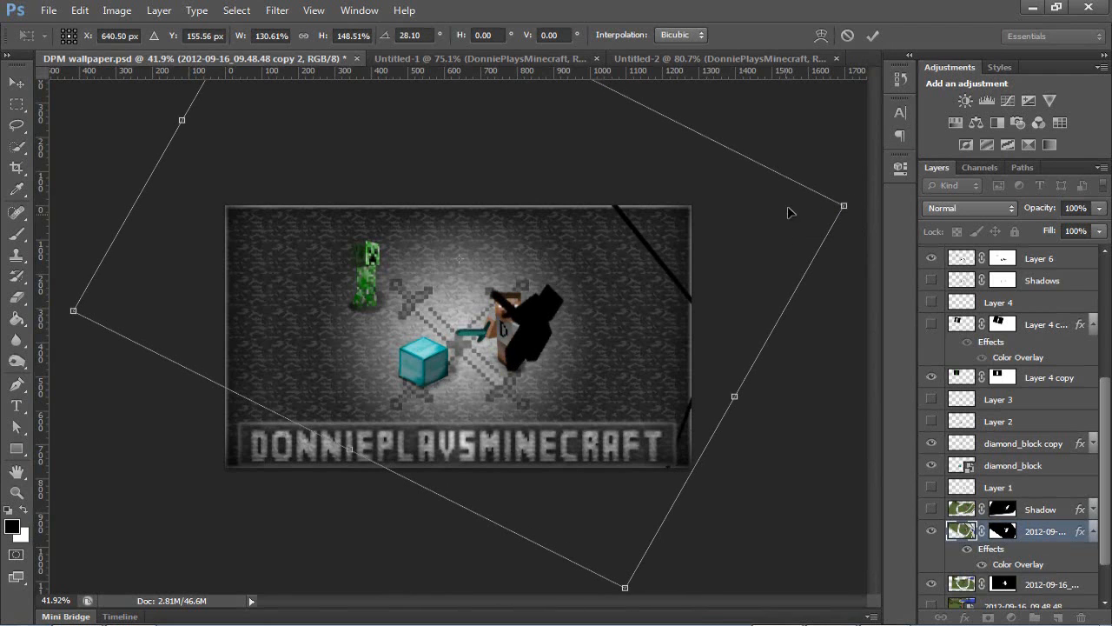
click(871, 41)
scroll(539, 343, up, 5)
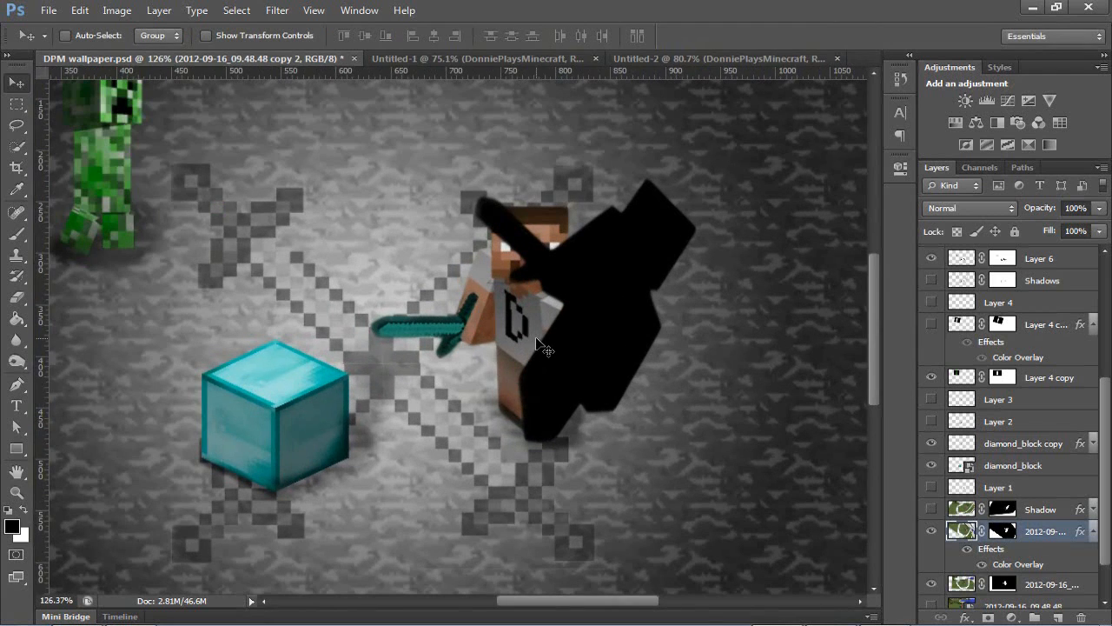
Nudge the black silhouette onto the character's feet and set its layer to Soft Light at 28% opacity.
mouse_move(563, 376)
mouse_down()
mouse_move(570, 364)
mouse_move(565, 377)
mouse_up()
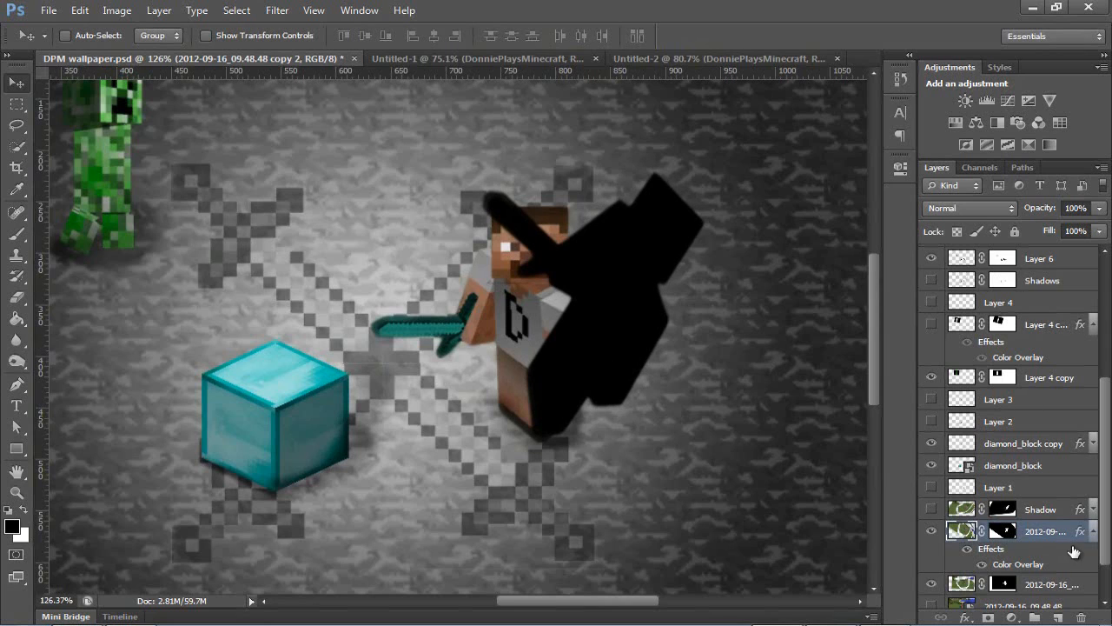
click(987, 205)
click(987, 207)
click(988, 204)
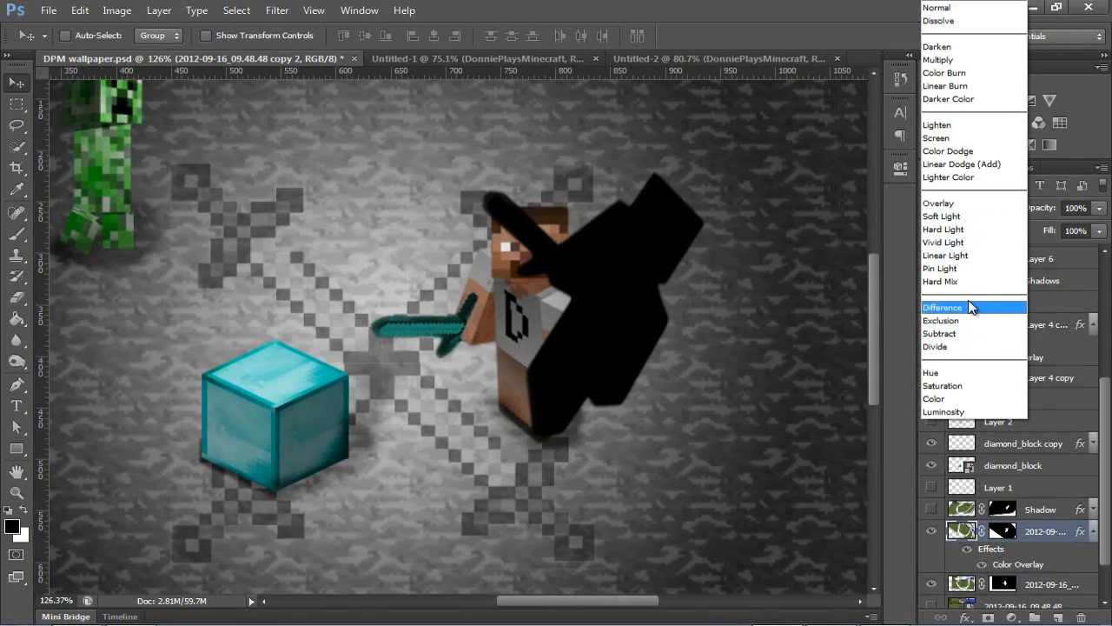
click(967, 217)
drag(1047, 210, 989, 208)
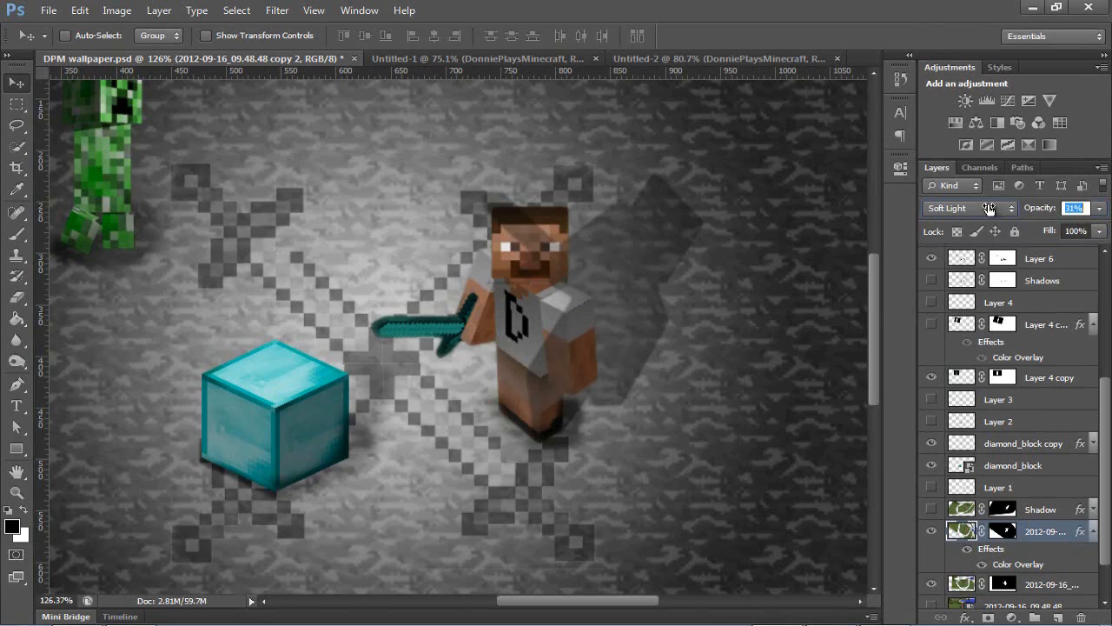
Soften the character's cast shadow with a Gaussian Blur of under 4.1 pixels radius.
click(290, 10)
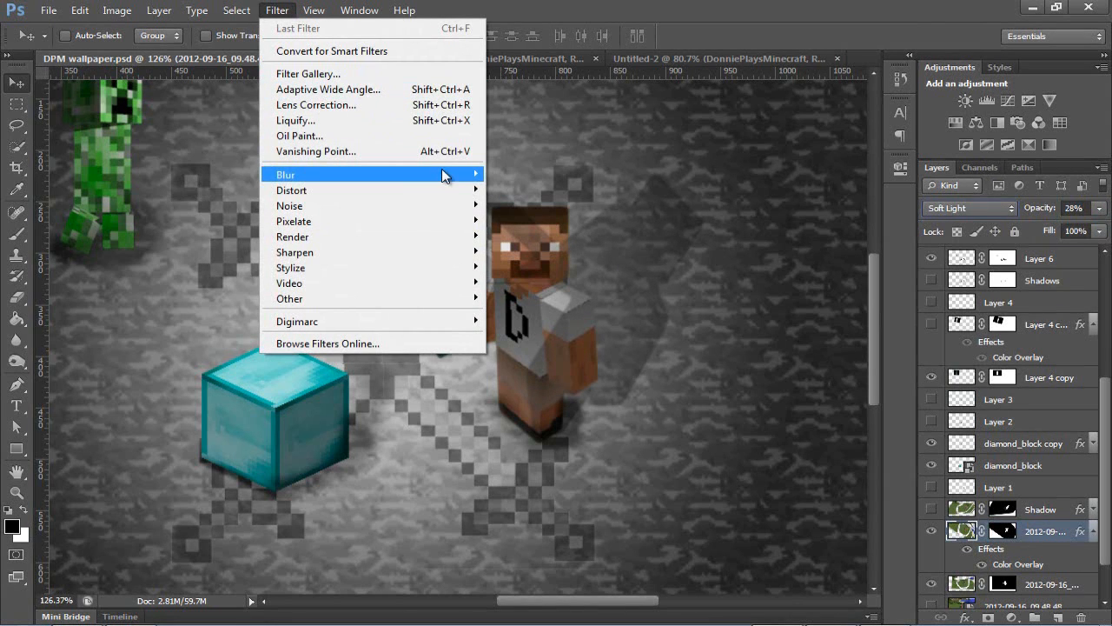
mouse_move(445, 175)
click(532, 289)
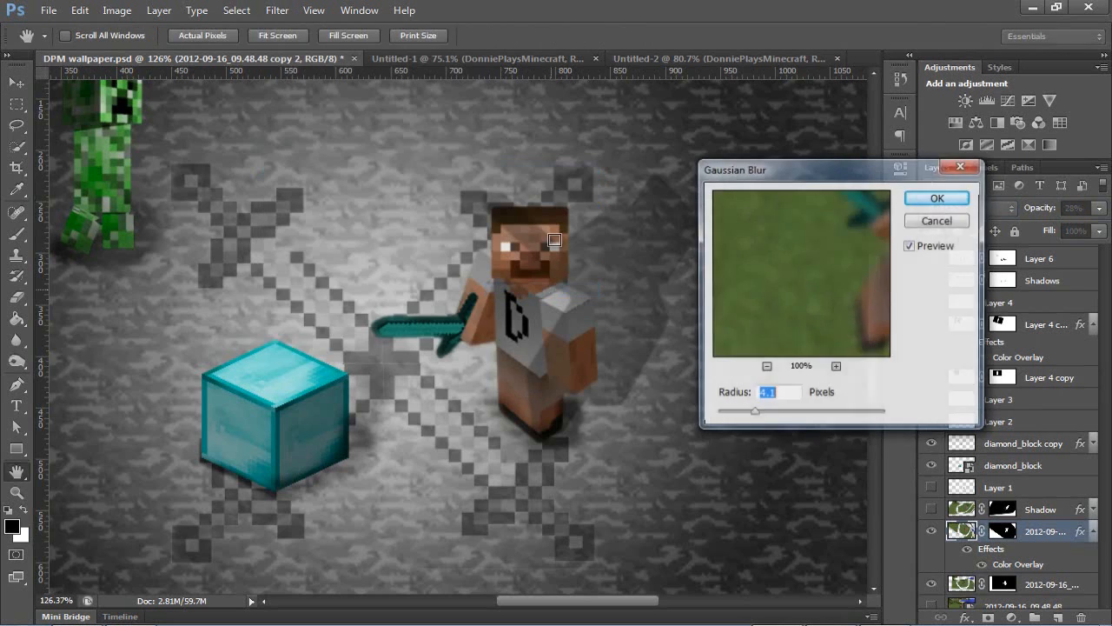
drag(849, 171, 890, 168)
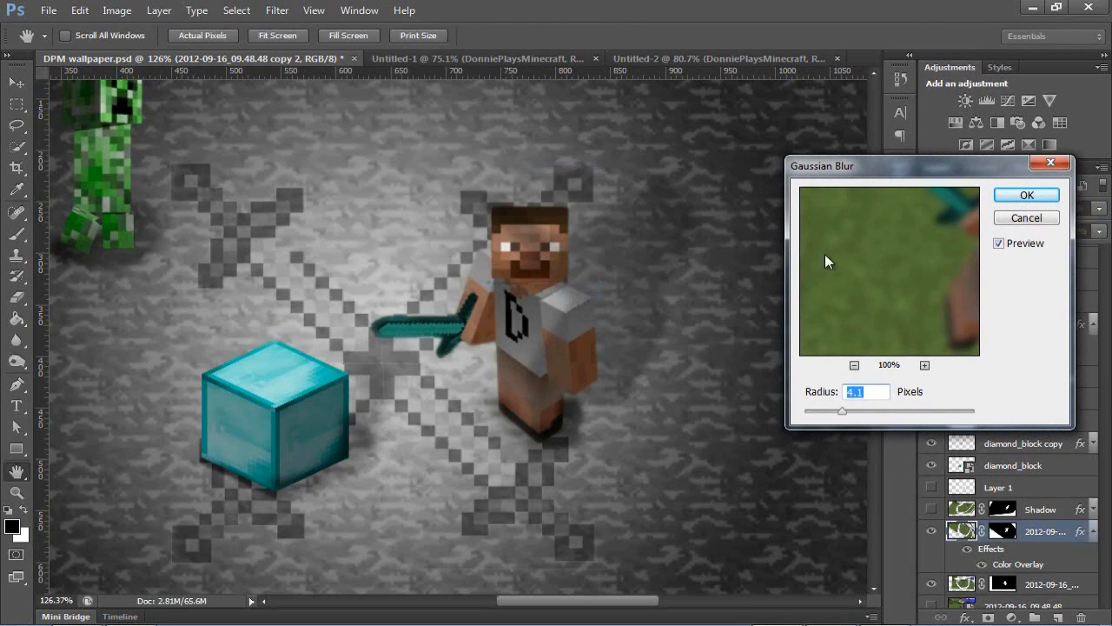
click(834, 412)
click(1023, 196)
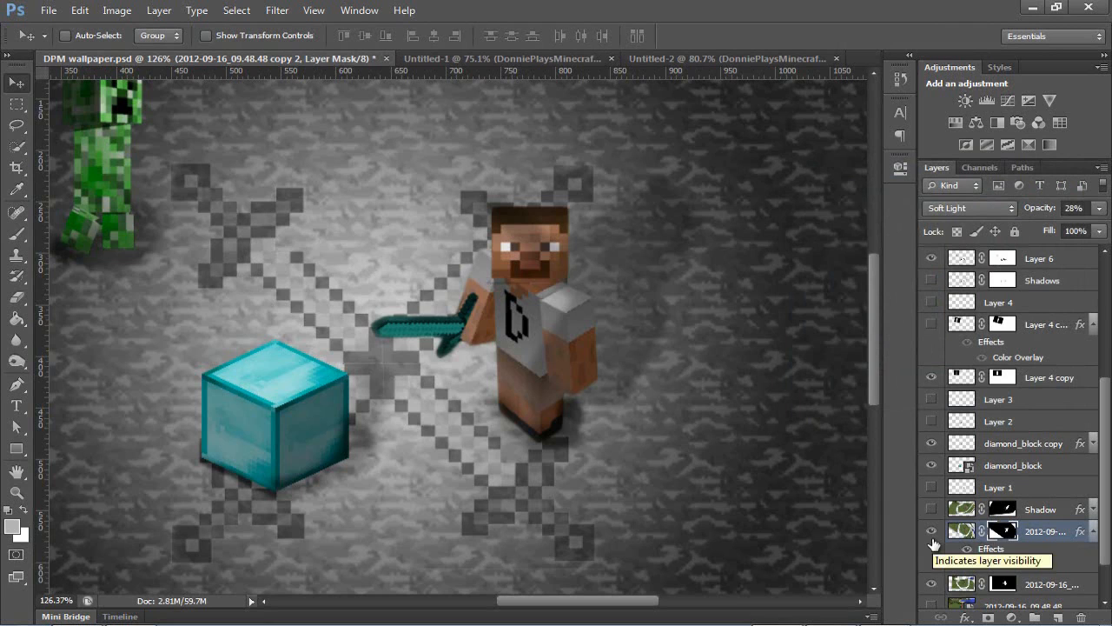
Mask the cast shadow off the character's body with a black 30 px brush and lower its layer opacity to 16%.
click(16, 233)
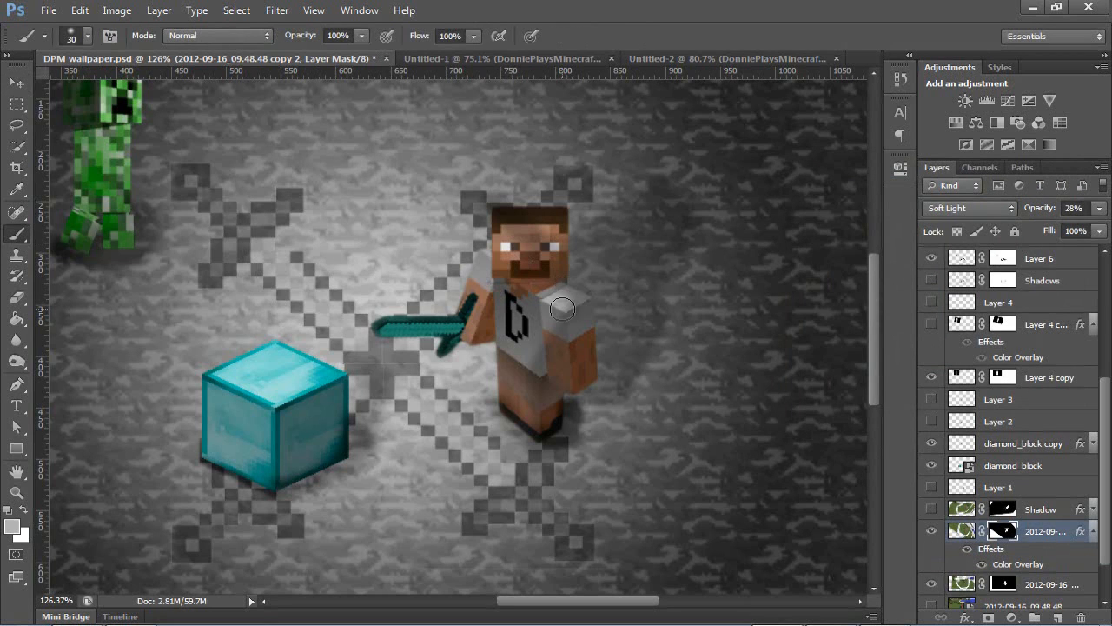
click(11, 525)
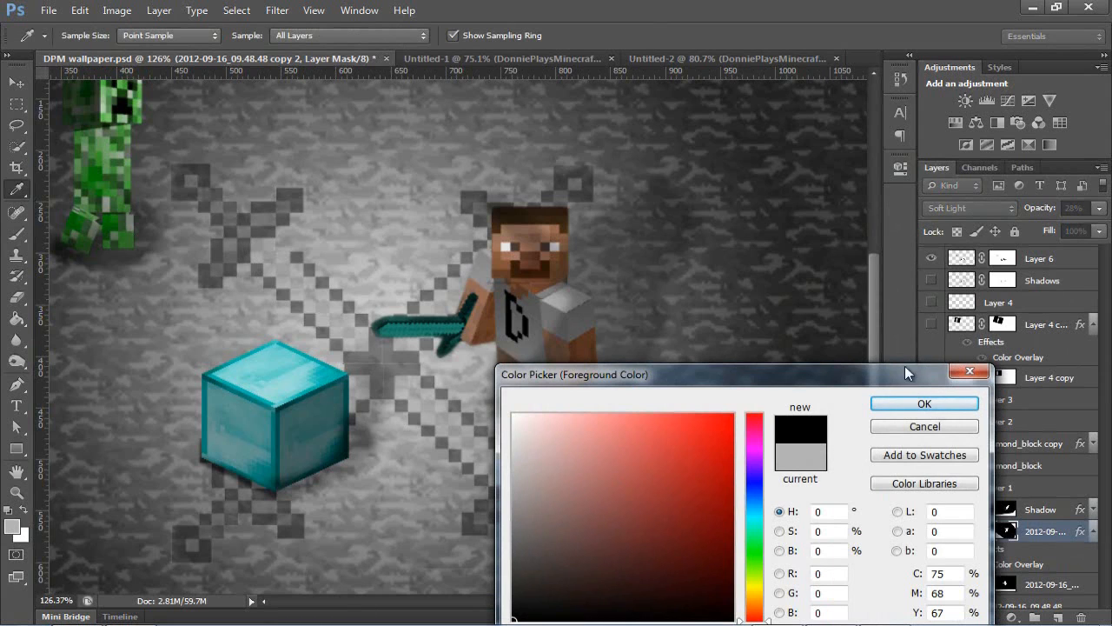
click(896, 400)
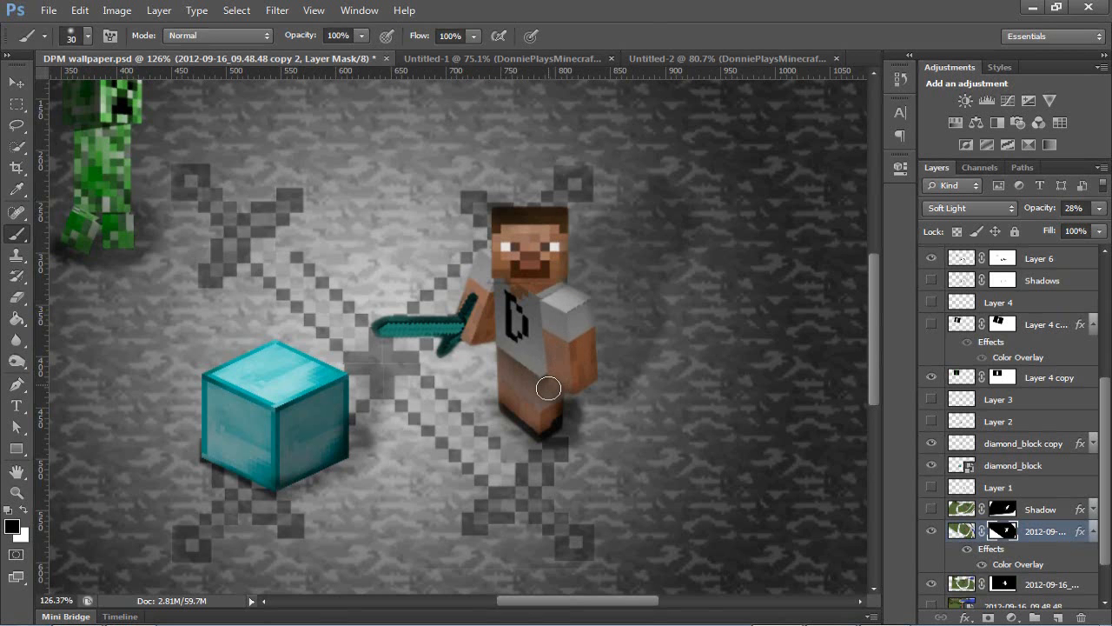
key(ctrl+0)
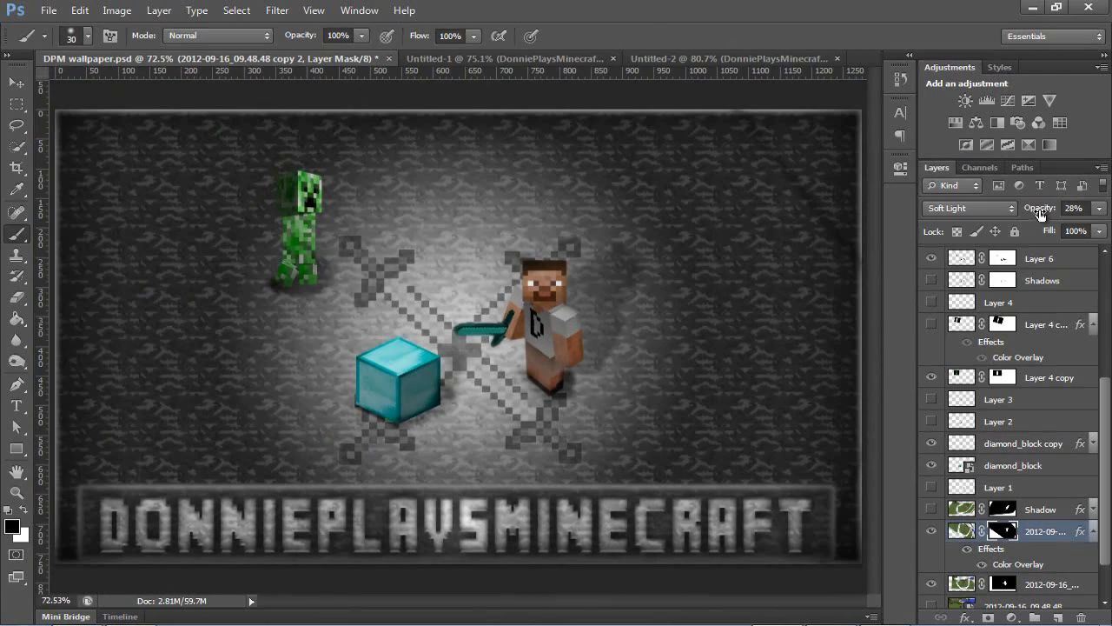
drag(1041, 214, 1031, 216)
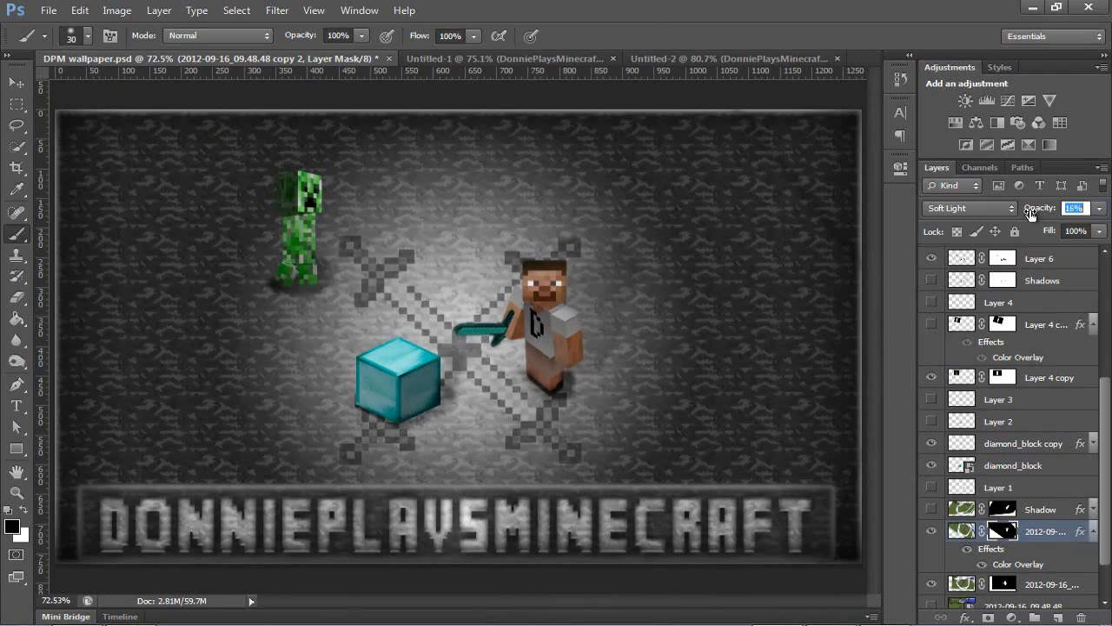
Toggle the visibility of the character's shadow layer to compare the wallpaper with and without it.
click(931, 532)
click(932, 533)
click(932, 533)
click(932, 532)
click(932, 532)
click(933, 532)
click(933, 531)
click(932, 531)
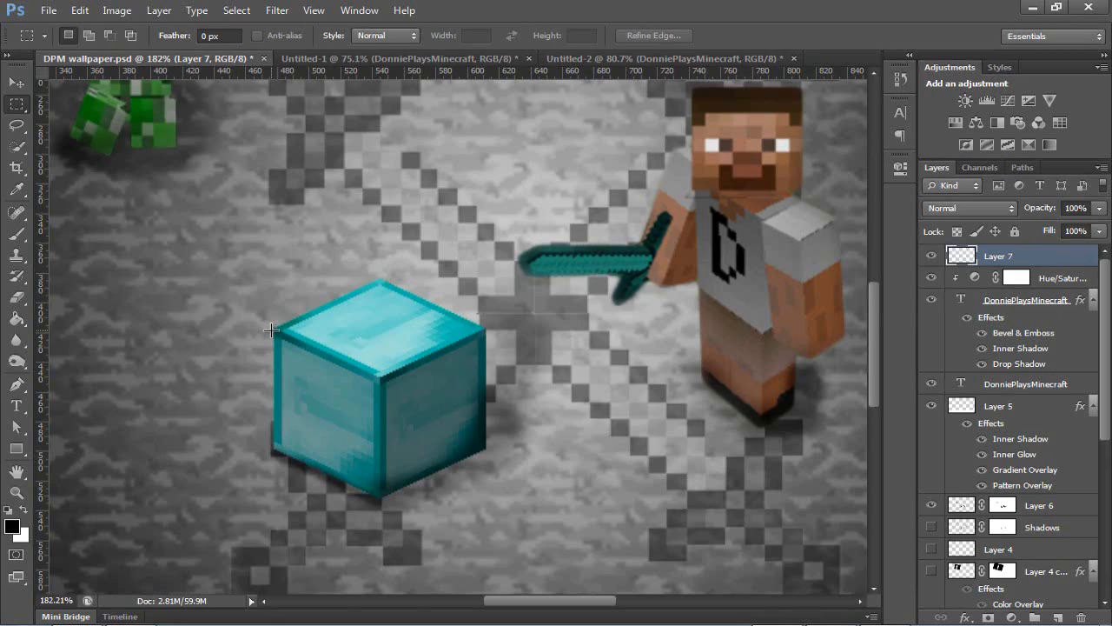
Select a nearly square area about 140 px wide over the diamond block, fill it with black on Layer 7 and deselect.
drag(278, 337, 793, 532)
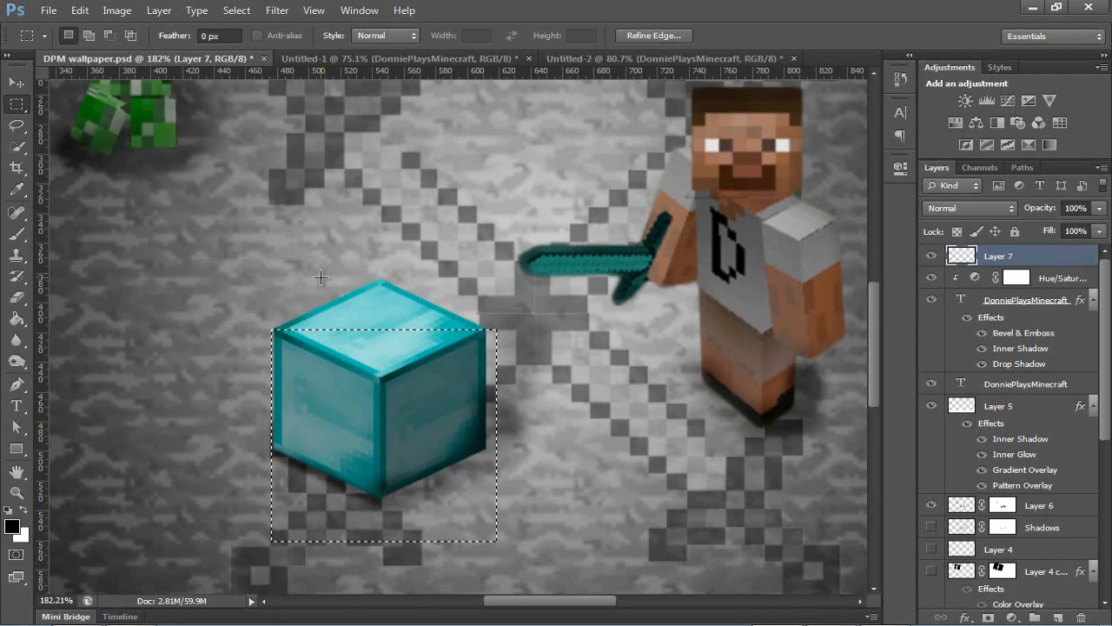
key(alt+BackSpace)
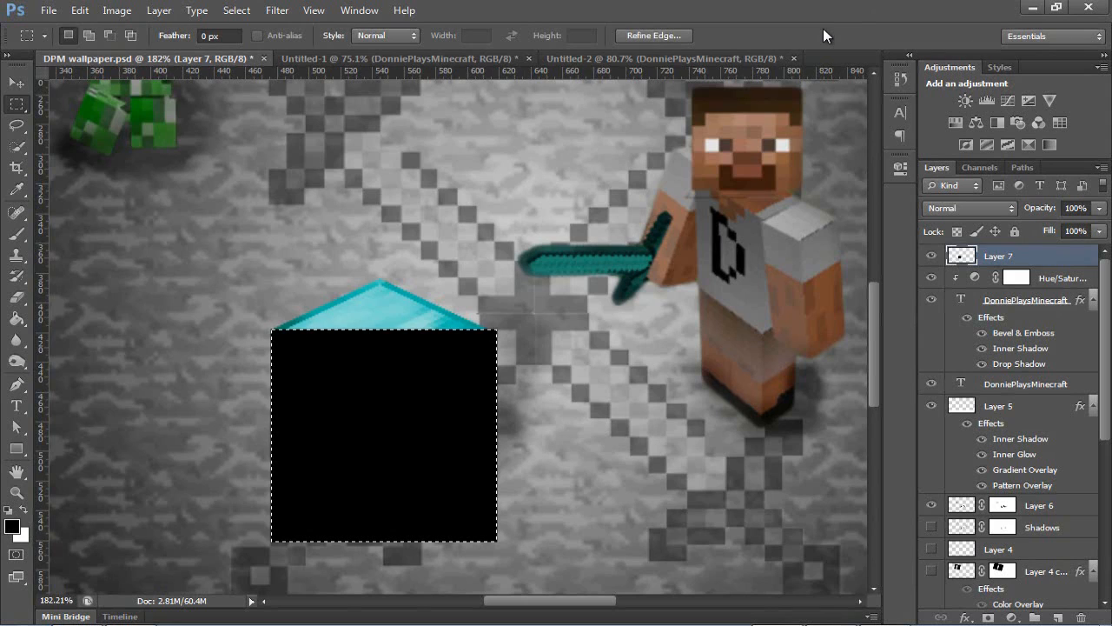
key(ctrl+d)
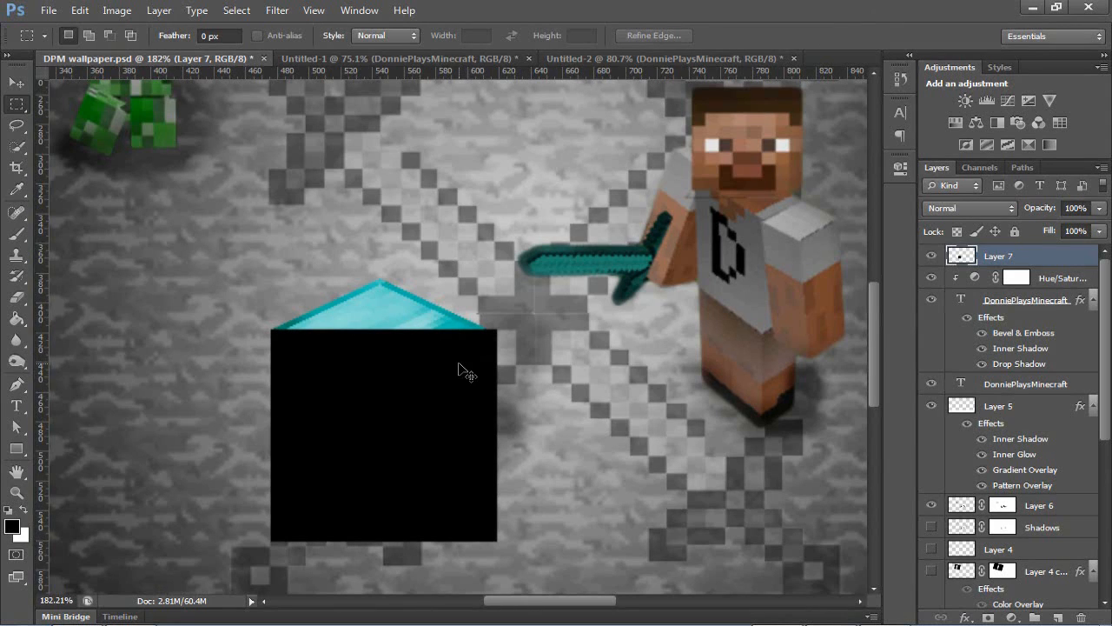
Free-transform the black square to 79.02% size and 23.72° rotation, placing its lowest corner at the diamond block's lower right corner.
key(ctrl+t)
drag(497, 540, 450, 436)
drag(547, 287, 600, 328)
drag(451, 417, 488, 392)
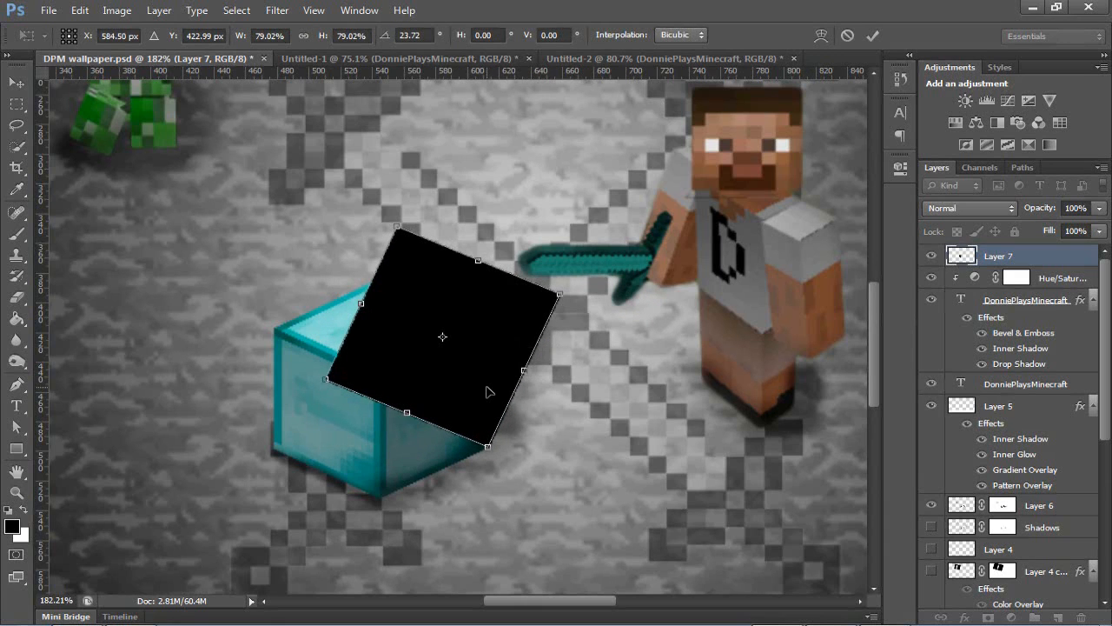
click(873, 38)
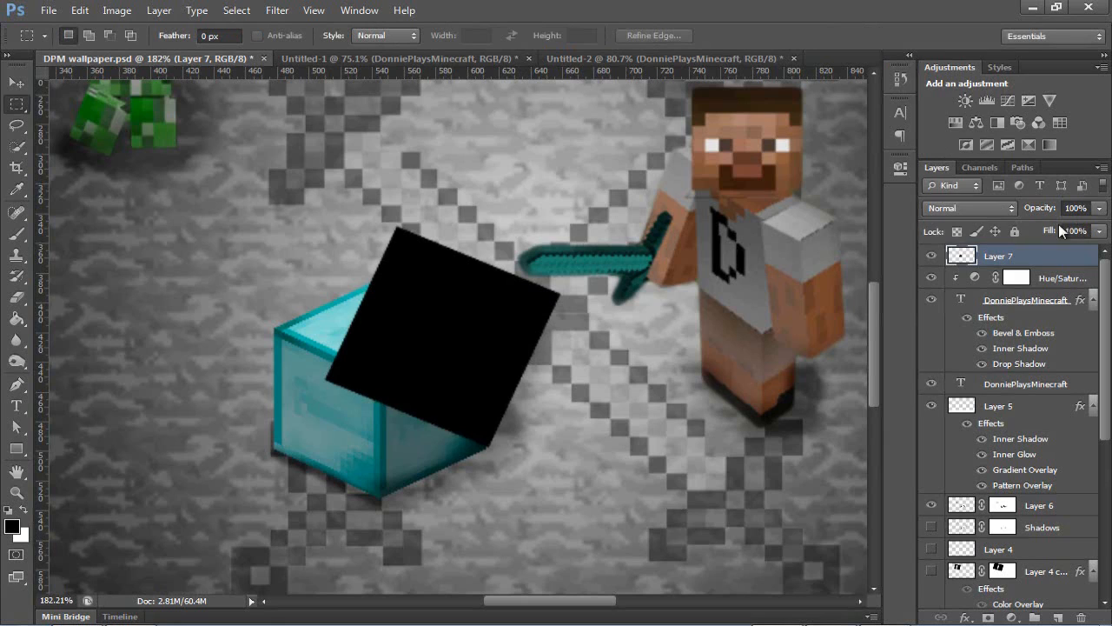
Set Layer 7 to Soft Light at 80% opacity and mask its shadow off the diamond block.
click(970, 208)
click(951, 220)
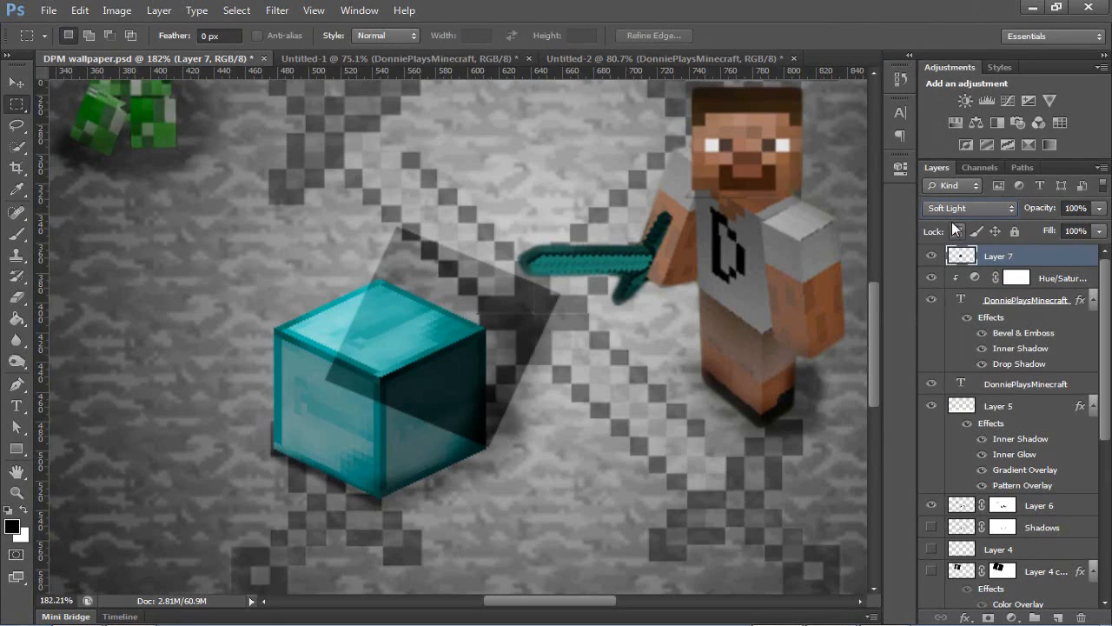
drag(1044, 217, 1026, 209)
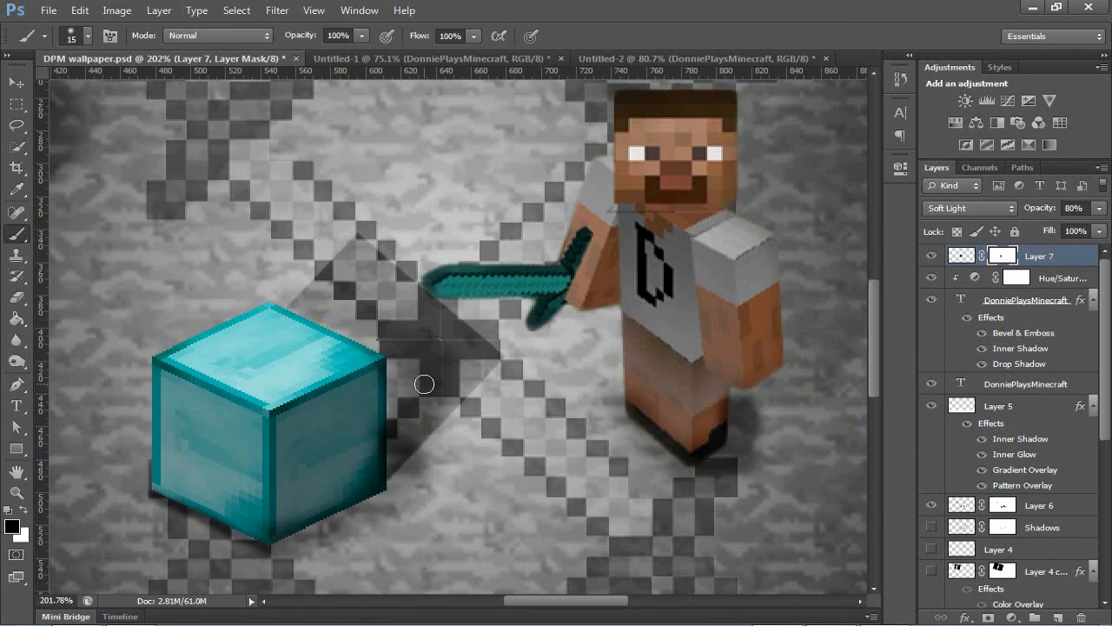
Blur the edges of the diamond block's cast shadow and target Layer 7's contents instead of its mask.
scroll(422, 385, down, 3)
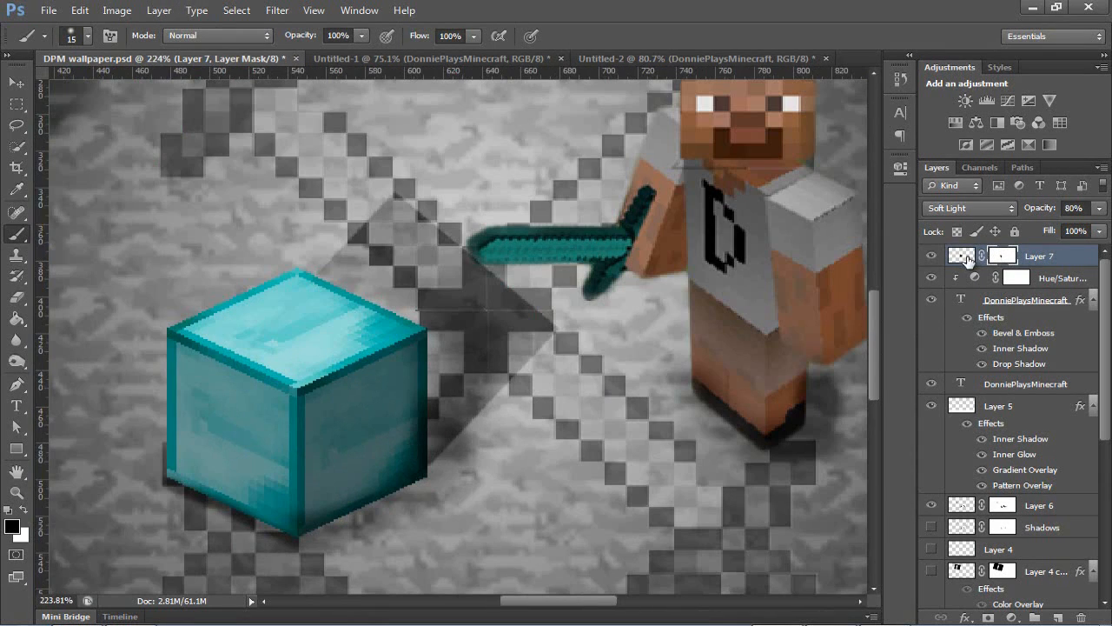
click(964, 257)
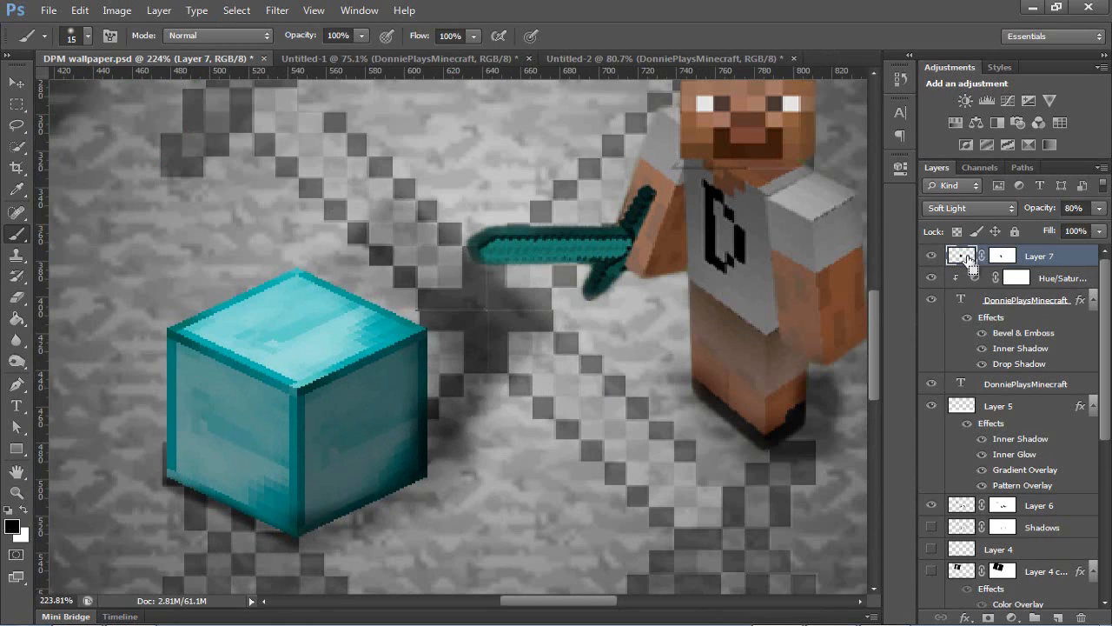
Compare the wallpaper with and without the diamond block's shadow and lower Layer 7's opacity to 66%.
scroll(576, 342, down, 5)
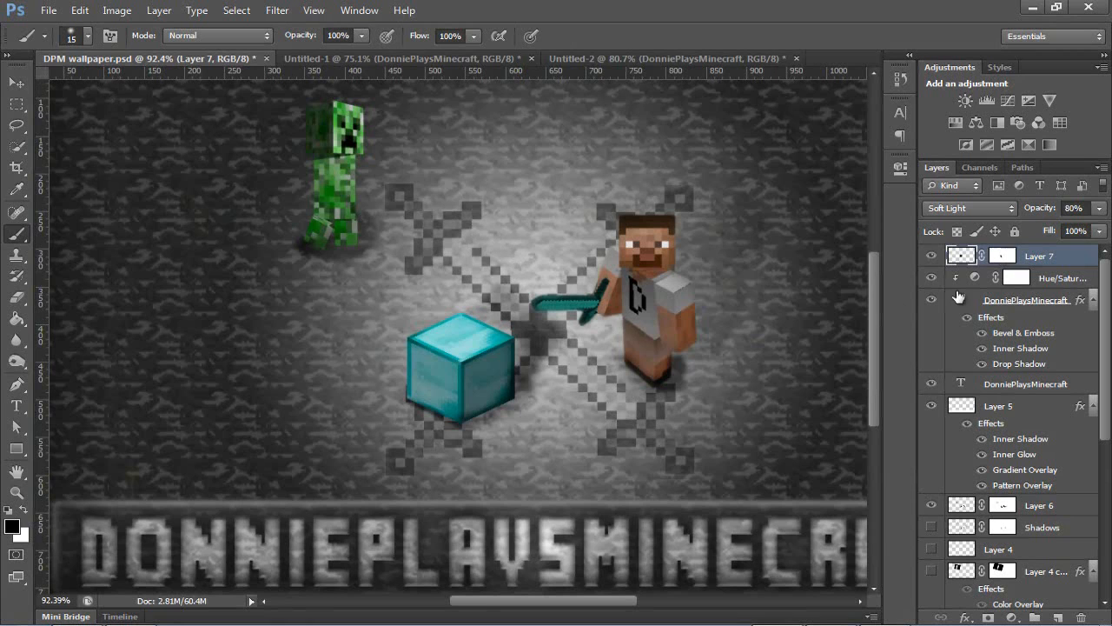
click(932, 257)
click(932, 257)
click(931, 256)
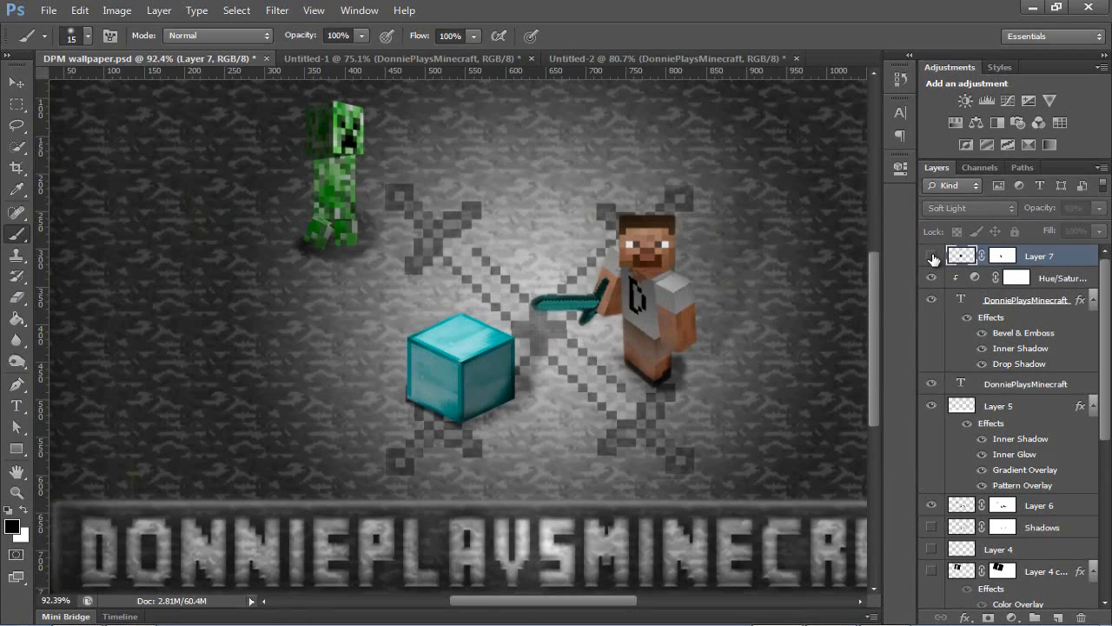
drag(517, 601, 566, 599)
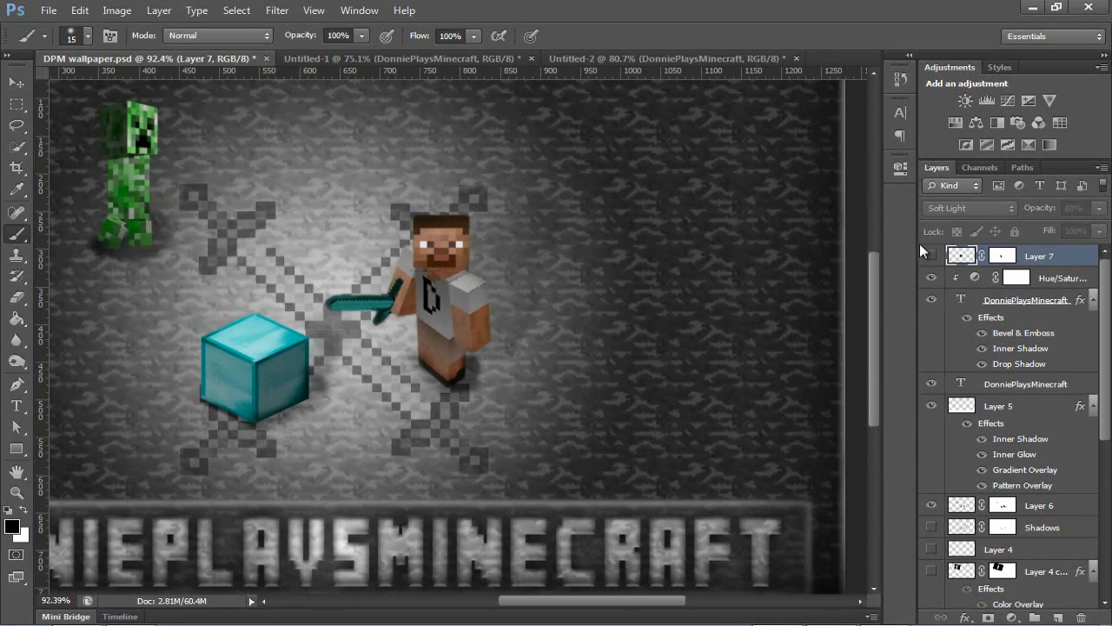
click(932, 257)
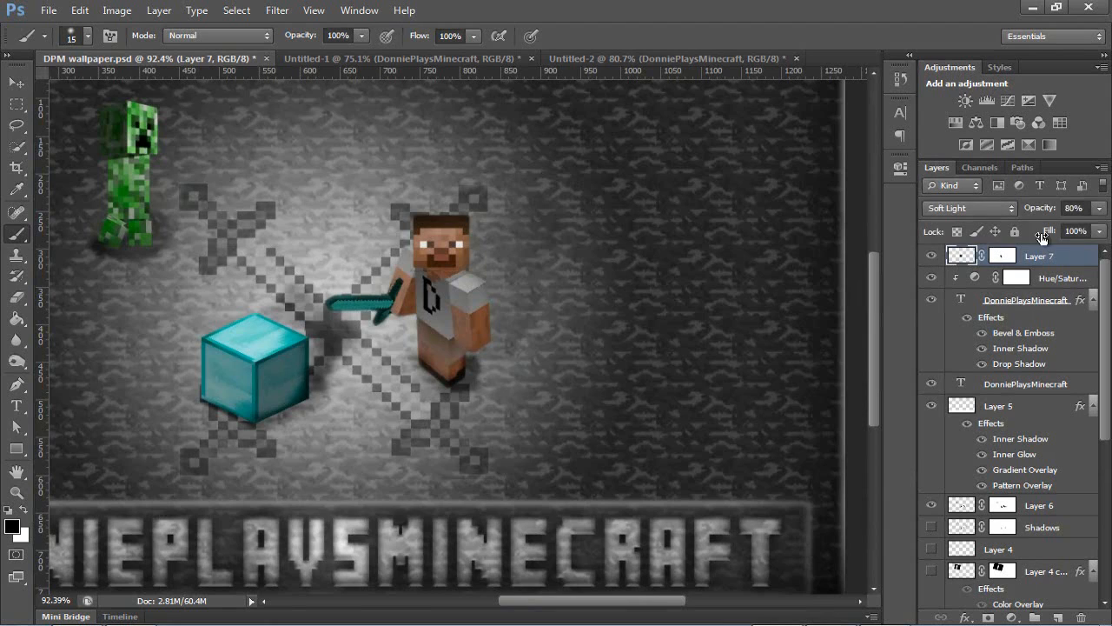
drag(1042, 213, 1030, 213)
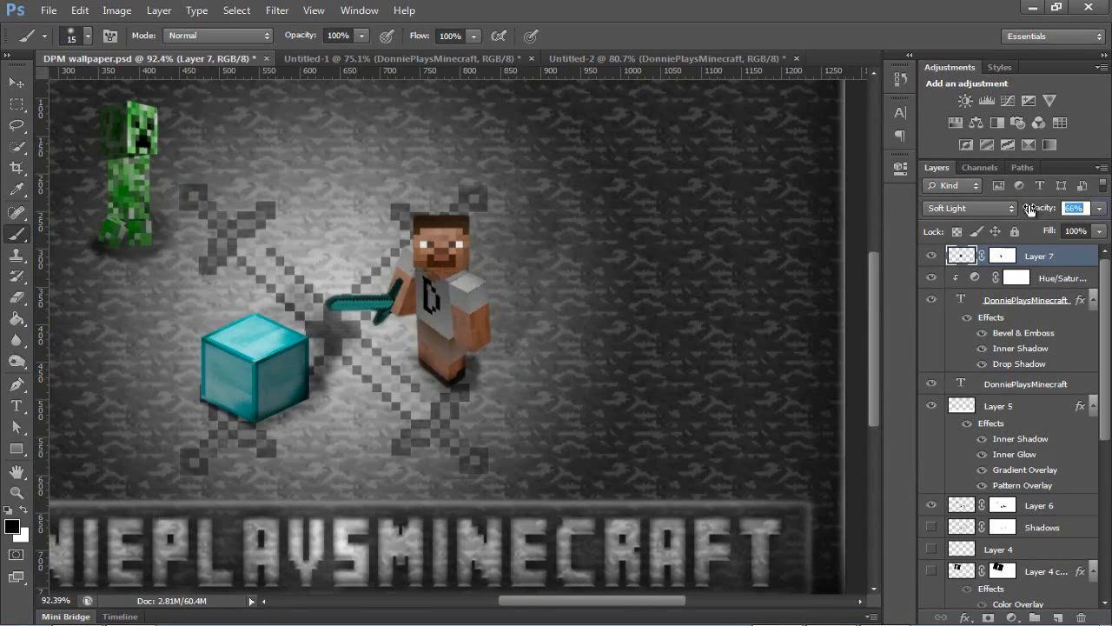
click(931, 260)
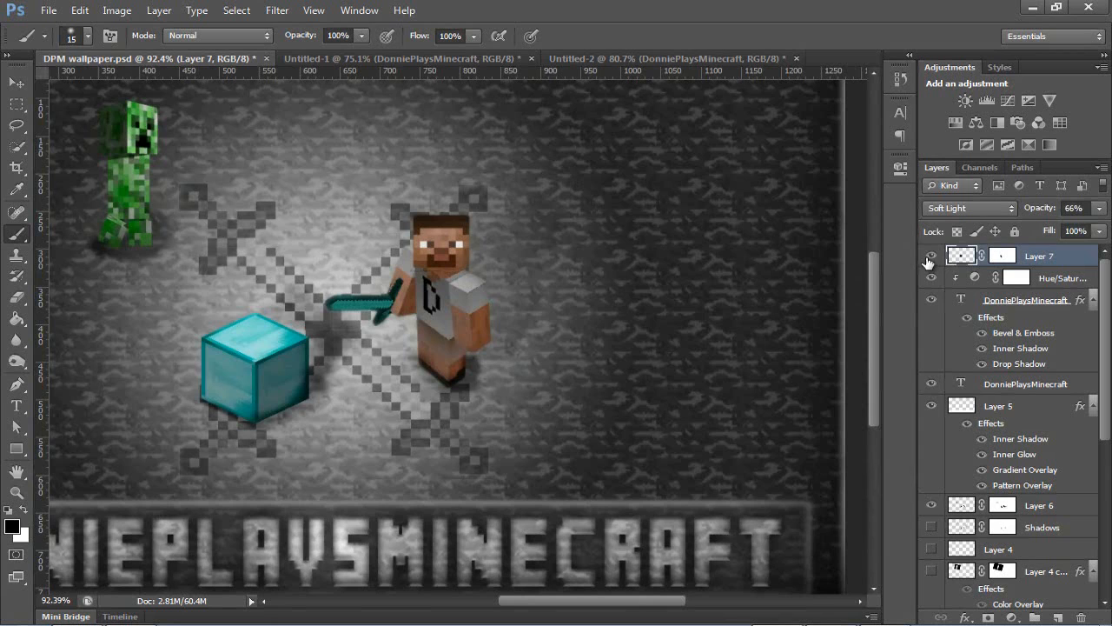